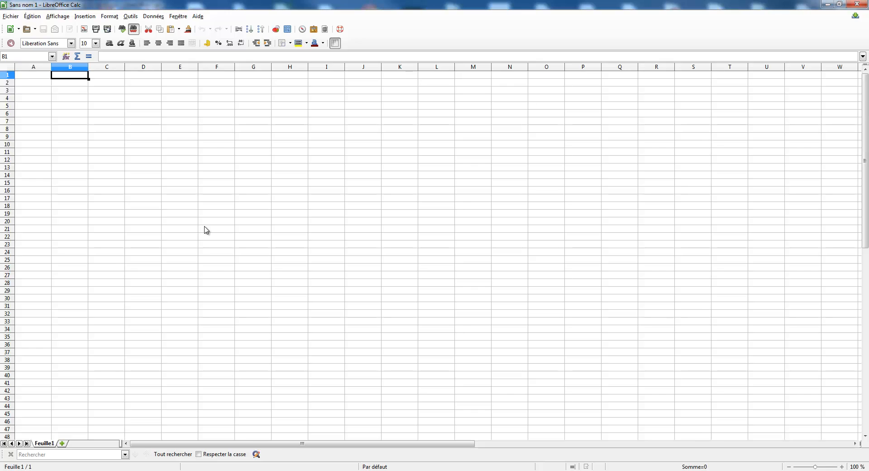
Enter 100000 in B1, 3,5 in D1 and 500 in F1
{"action": "type", "text": "100000"}
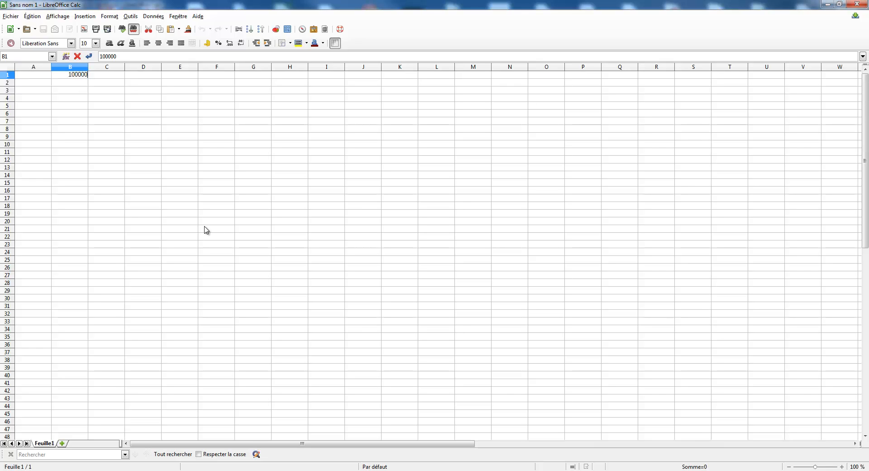
{"action": "key", "text": "Tab"}
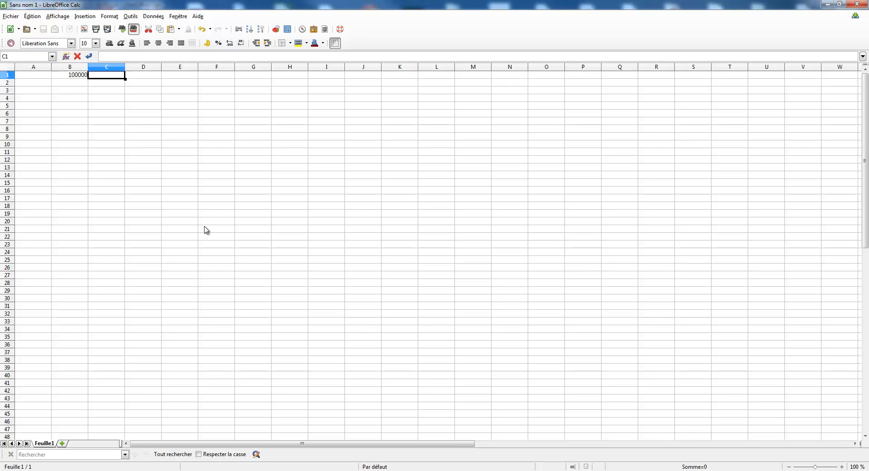
{"action": "key", "text": "Tab"}
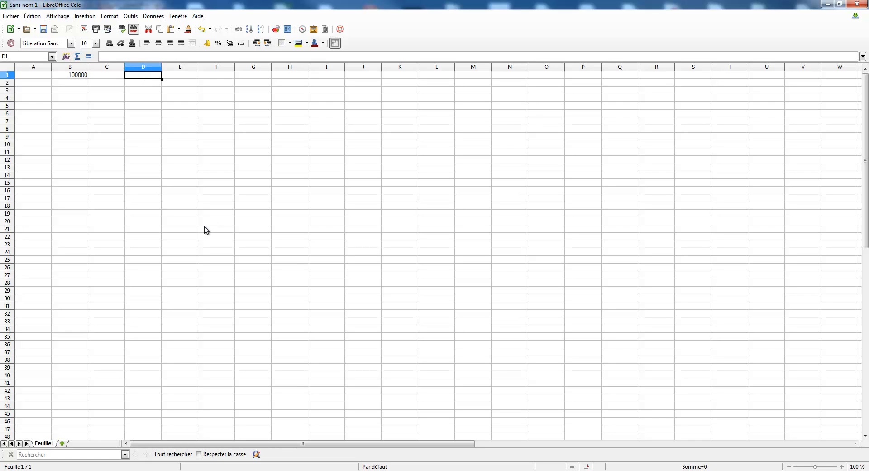
{"action": "type", "text": "3,5"}
{"action": "key", "text": "Tab"}
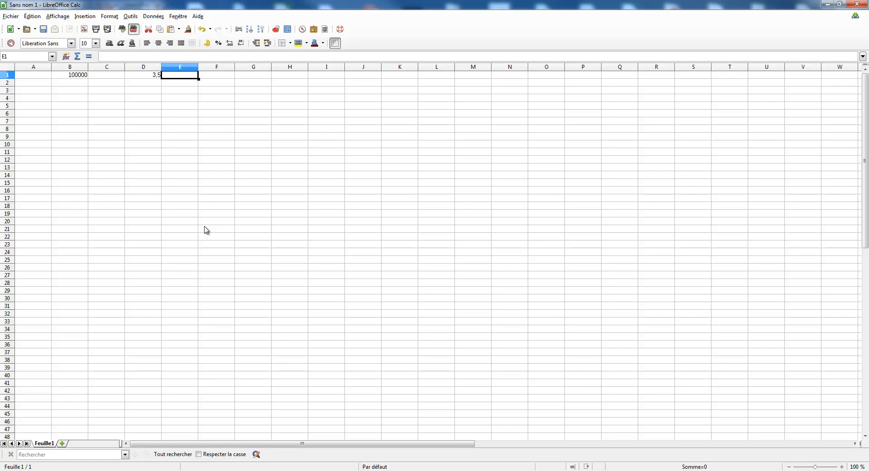
{"action": "key", "text": "Tab"}
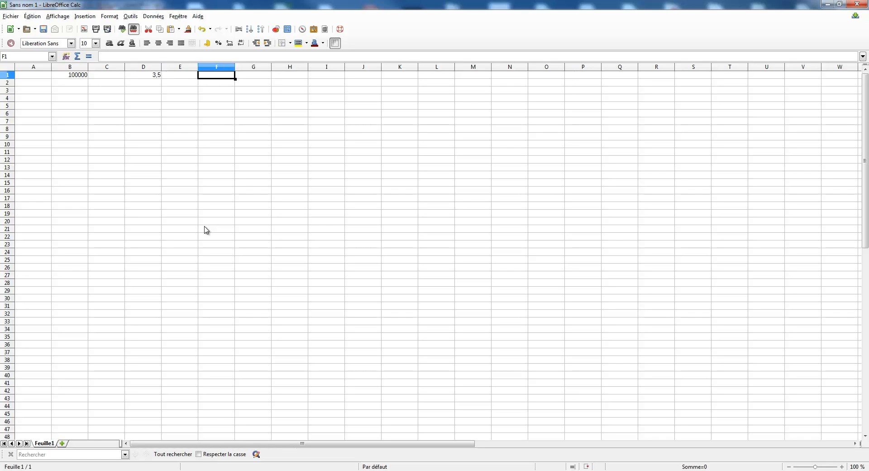
{"action": "type", "text": "500"}
{"action": "key", "text": "Return"}
Number the rows of column A from 1 in A3 up to 300 in A302 as a filled series
{"action": "key", "text": "Left"}
{"action": "key", "text": "Left"}
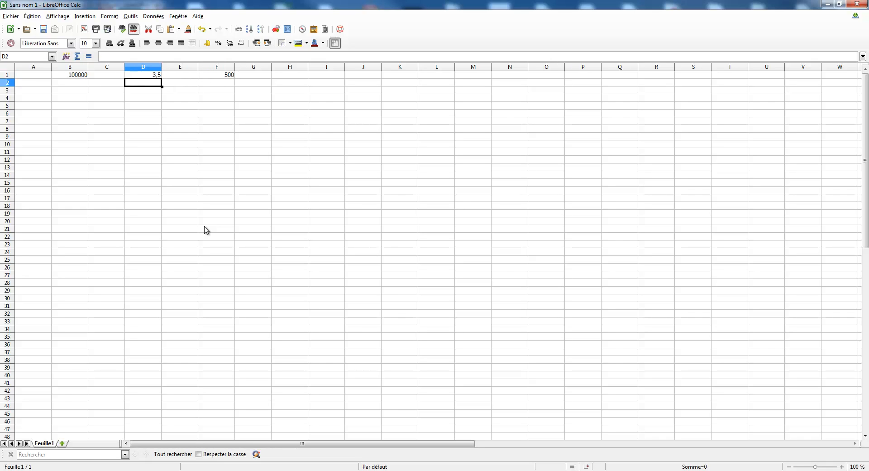
{"action": "key", "text": "Down"}
{"action": "key", "text": "Left"}
{"action": "key", "text": "Left"}
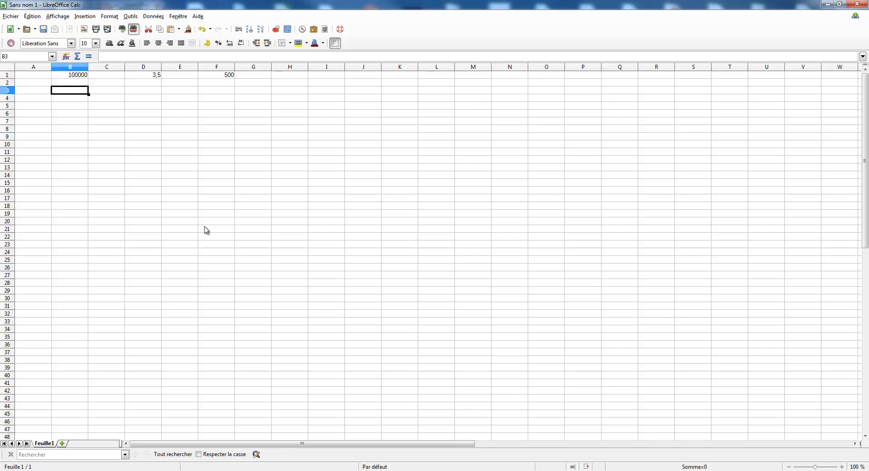
{"action": "key", "text": "Left"}
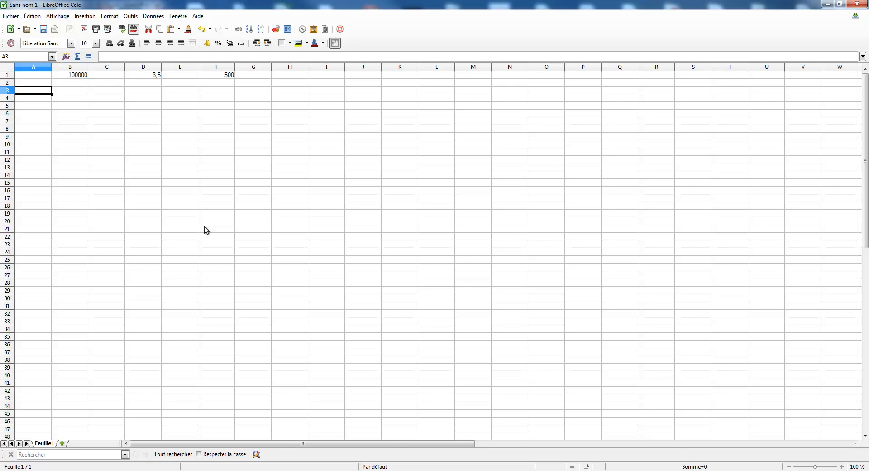
{"action": "type", "text": "1"}
{"action": "key", "text": "Return"}
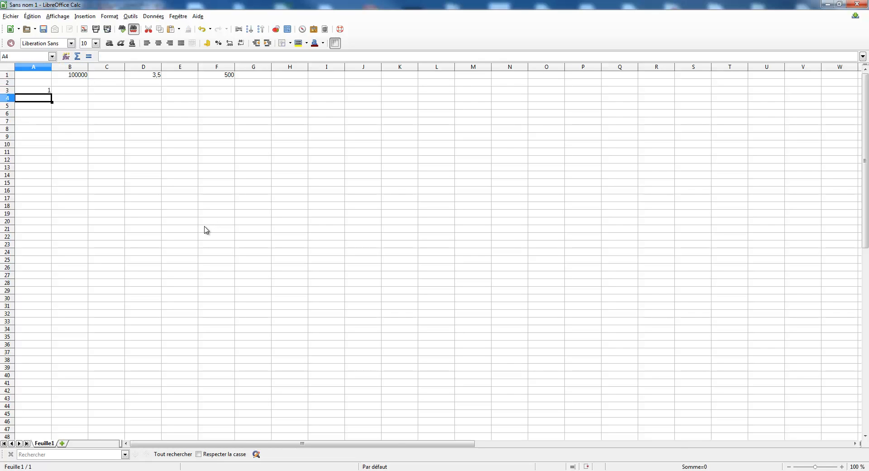
{"action": "left_click", "coordinate": [48, 91]}
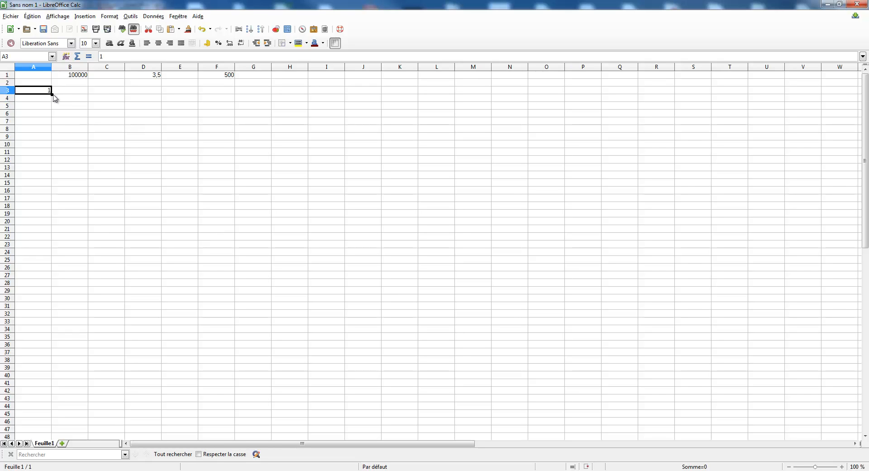
{"action": "left_click_drag", "start_coordinate": [51, 99], "coordinate": [47, 427]}
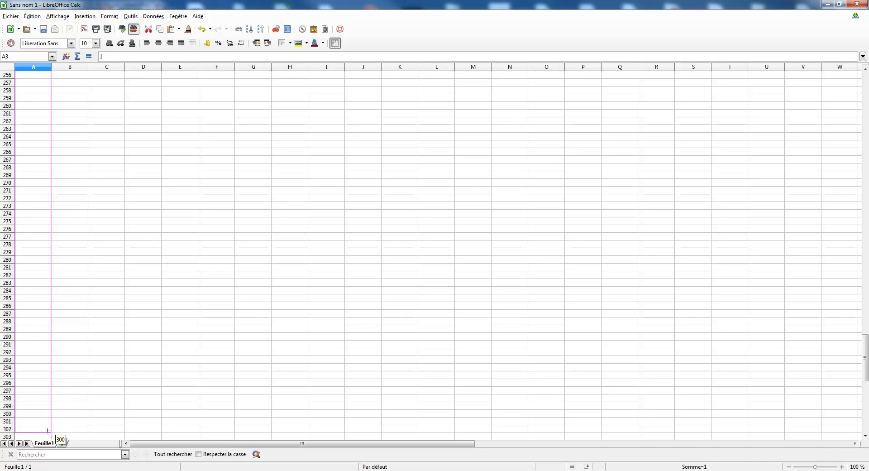
Enter the starting amount 100000 in B3, beside period 1
{"action": "scroll", "coordinate": [129, 242], "scroll_direction": "up", "scroll_amount": 5}
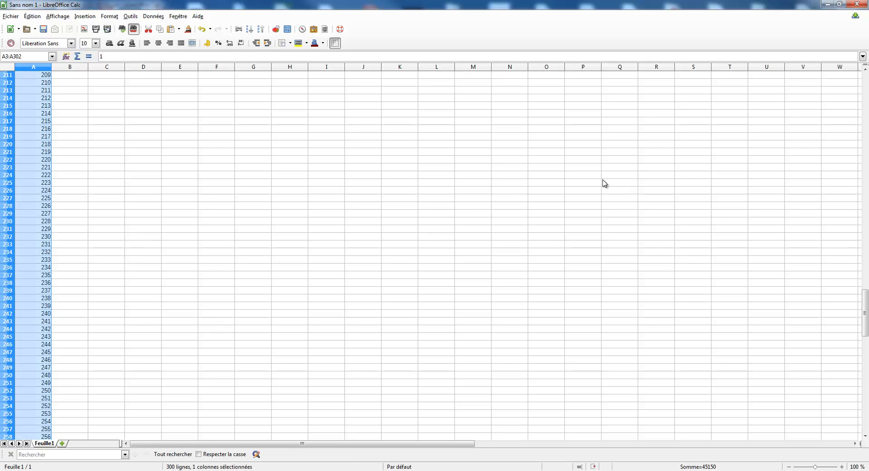
{"action": "left_click_drag", "start_coordinate": [866, 322], "coordinate": [867, 89]}
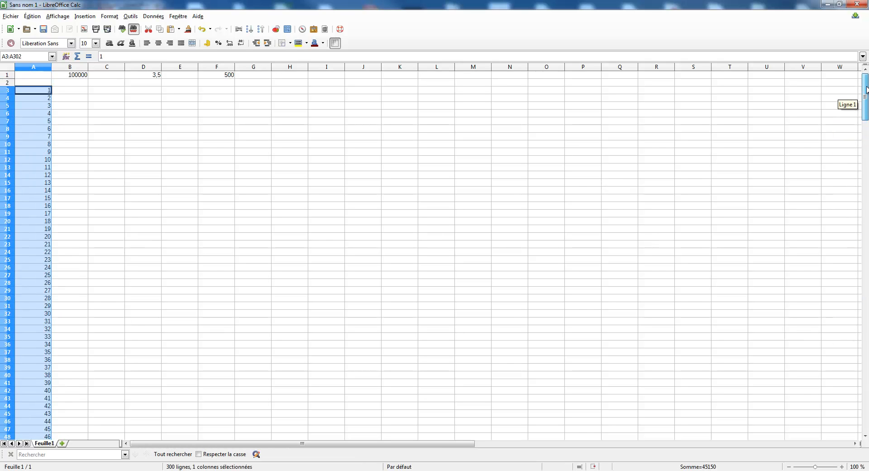
{"action": "left_click", "coordinate": [82, 91]}
{"action": "type", "text": "10000"}
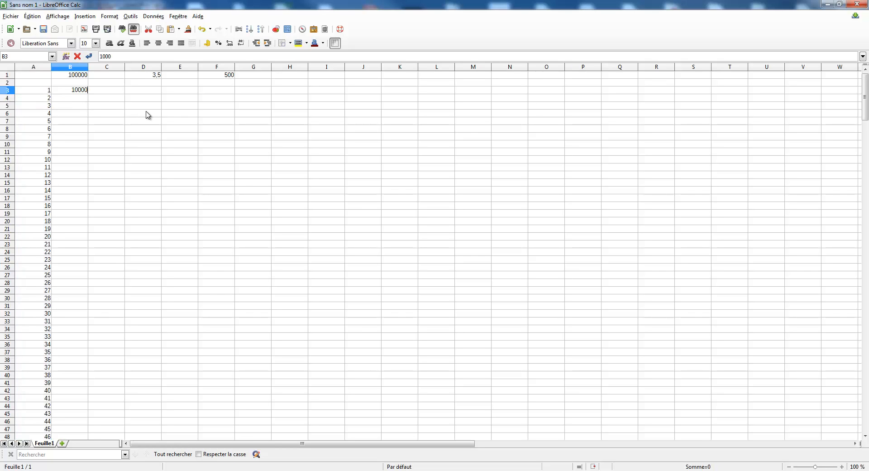
{"action": "type", "text": "0"}
{"action": "key", "text": "Tab"}
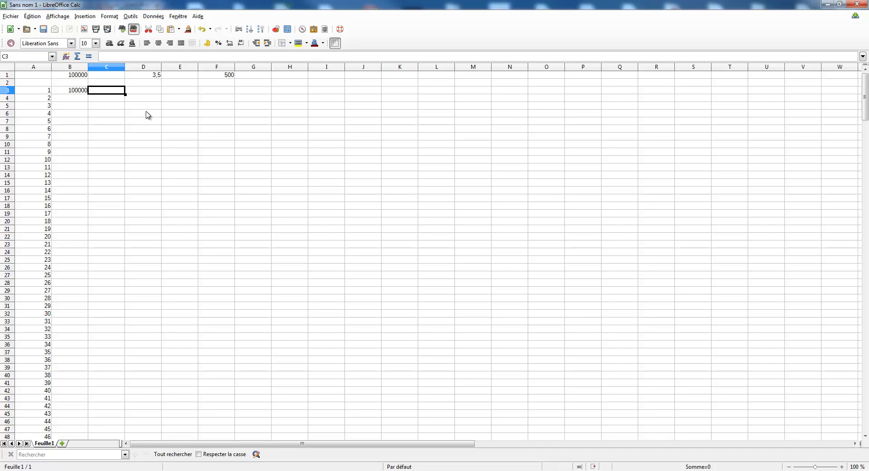
Enter the formula =B3*D$1 in C3, keeping the rate's row reference fixed
{"action": "type", "text": "="}
{"action": "left_click", "coordinate": [80, 92]}
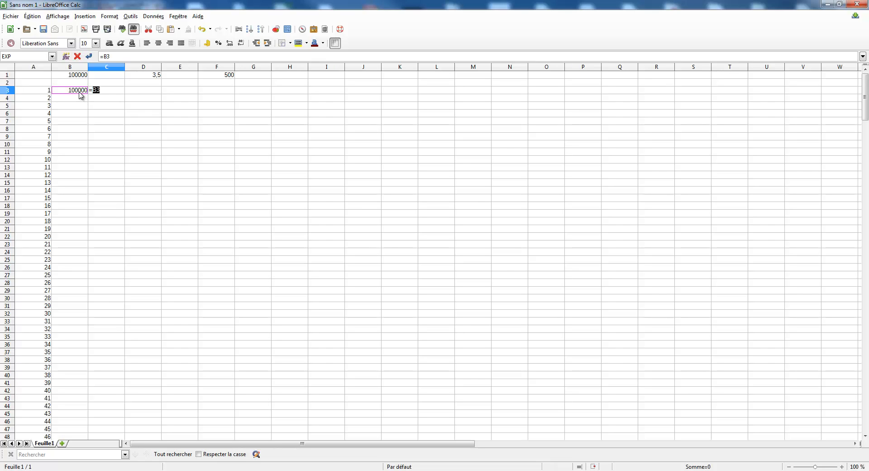
{"action": "type", "text": "*"}
{"action": "left_click", "coordinate": [154, 76]}
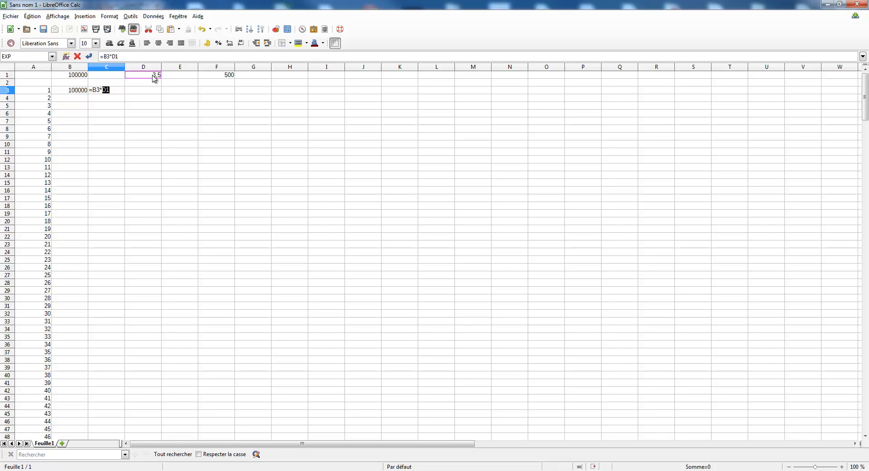
{"action": "left_click", "coordinate": [107, 91]}
{"action": "type", "text": "$"}
{"action": "key", "text": "Return"}
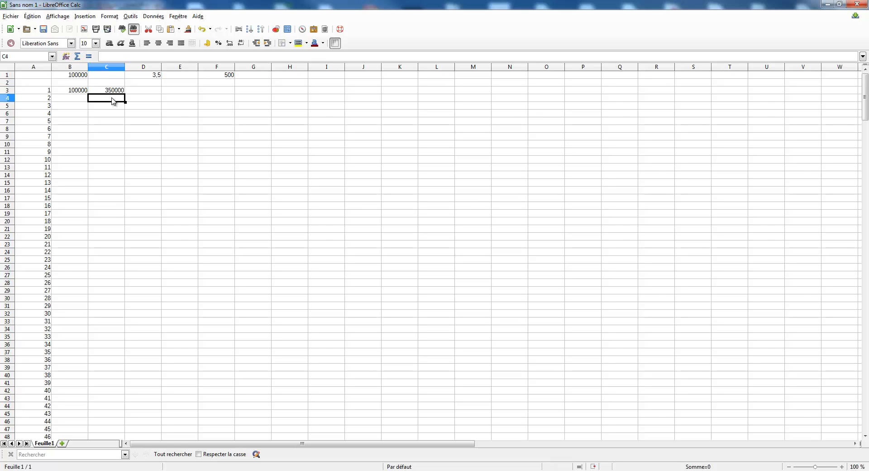
Divide the C3 formula by 100 so that it reads =B3*D$1/100
{"action": "key", "text": "Up"}
{"action": "left_click", "coordinate": [160, 57]}
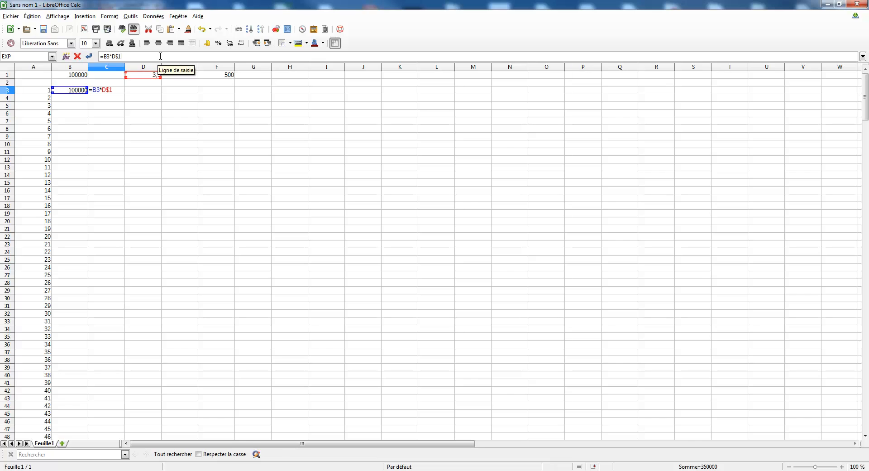
{"action": "type", "text": "/100"}
{"action": "key", "text": "Return"}
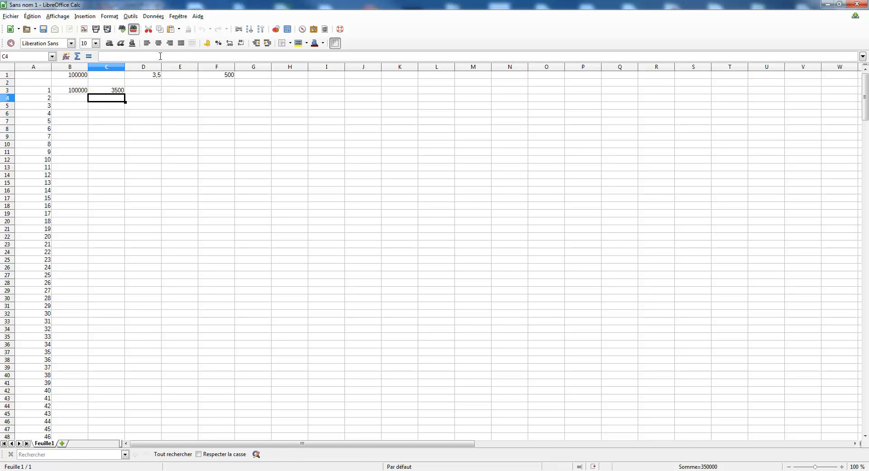
Calculate the monthly interest in D3 with the formula =C3/12
{"action": "left_click", "coordinate": [117, 92]}
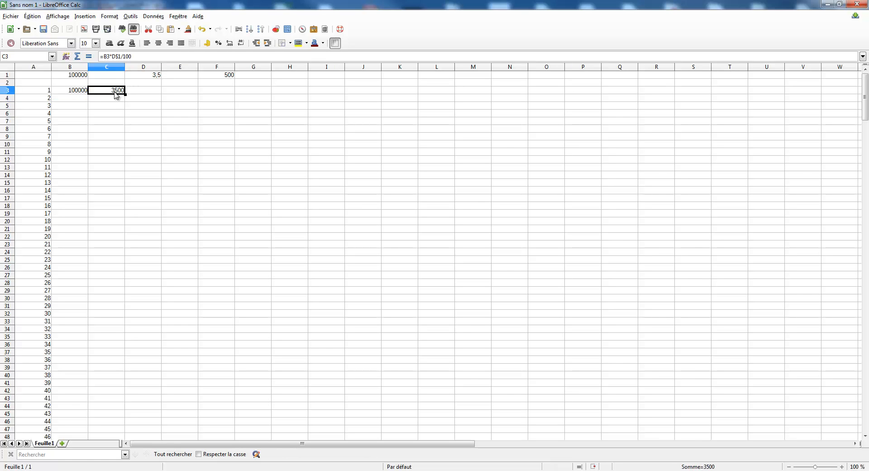
{"action": "left_click", "coordinate": [82, 95]}
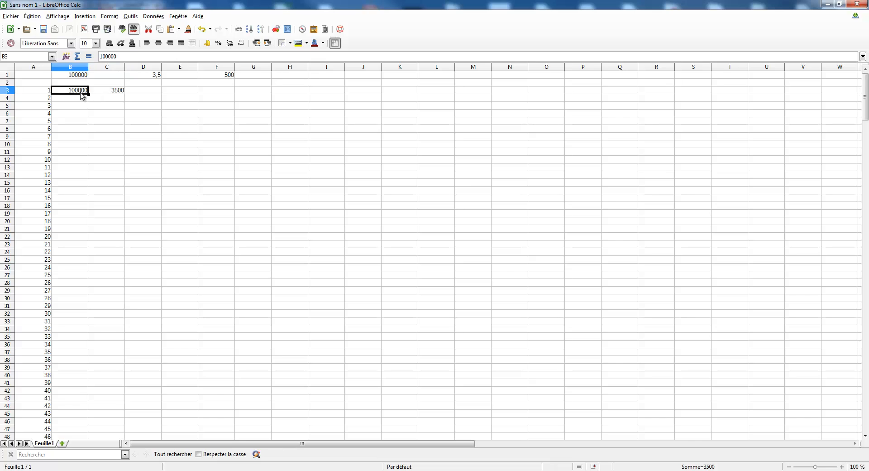
{"action": "left_click", "coordinate": [117, 96]}
{"action": "left_click", "coordinate": [146, 94]}
{"action": "type", "text": "="}
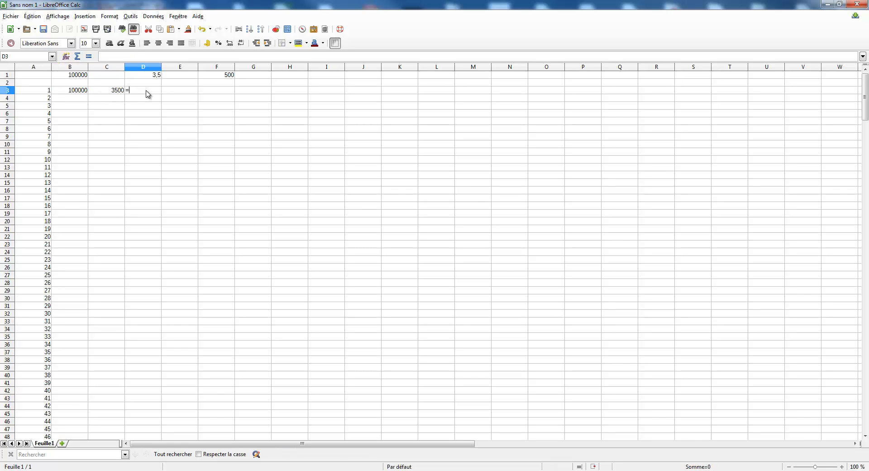
{"action": "key", "text": "Left"}
{"action": "type", "text": "/1"}
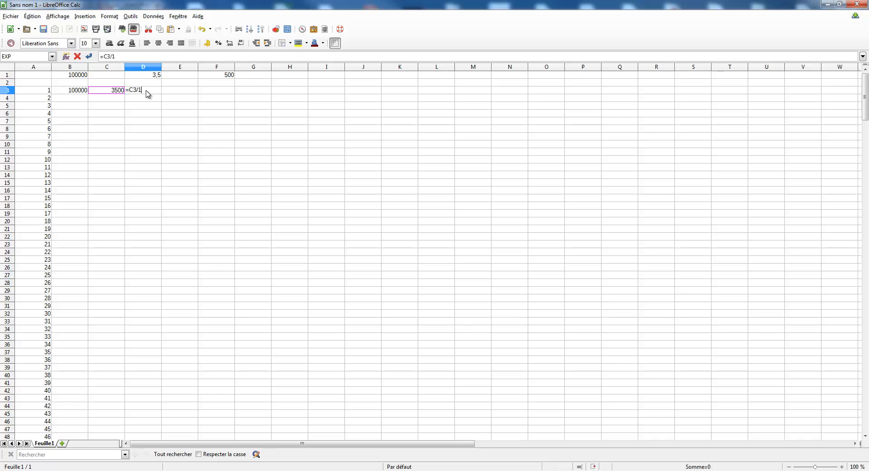
{"action": "key", "text": "Return"}
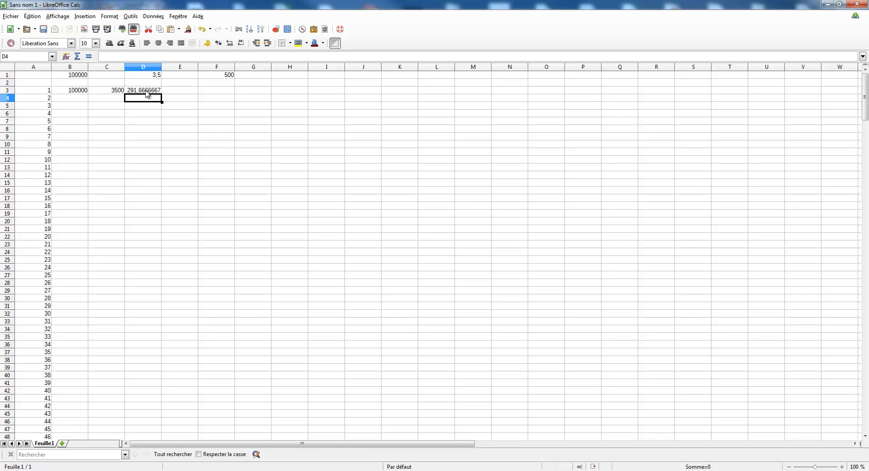
Format cells B3 to F3 as euro currency
{"action": "left_click", "coordinate": [146, 91]}
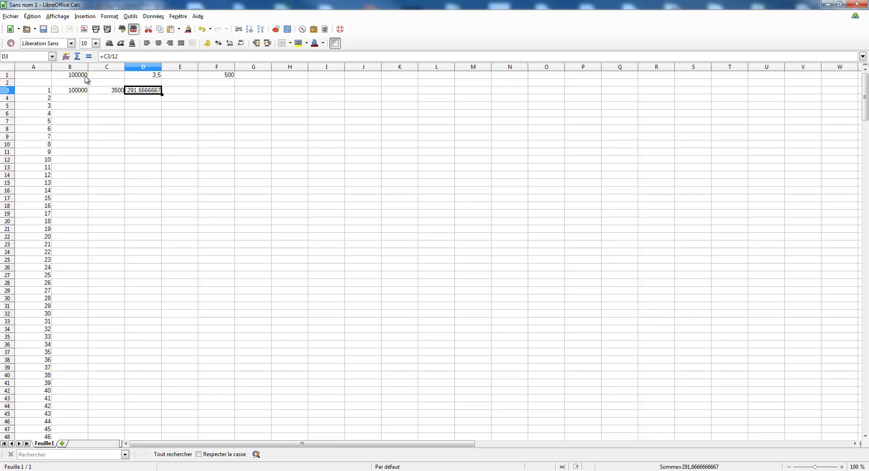
{"action": "left_click_drag", "start_coordinate": [72, 67], "coordinate": [217, 66]}
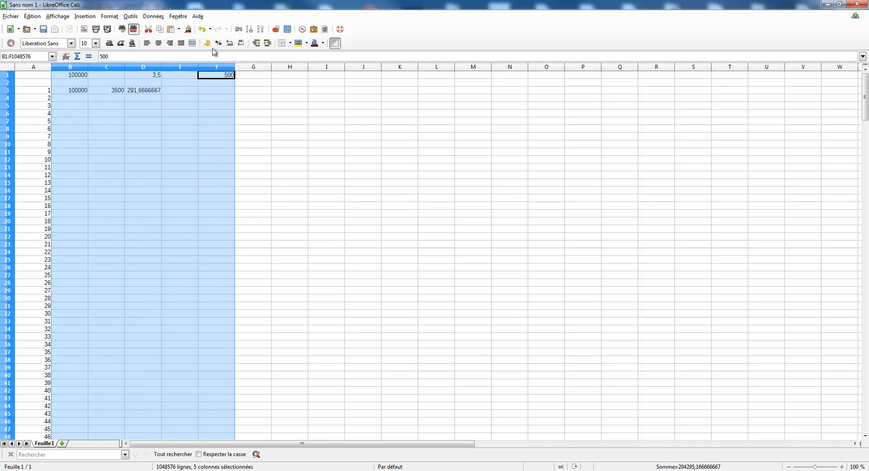
{"action": "left_click", "coordinate": [157, 106]}
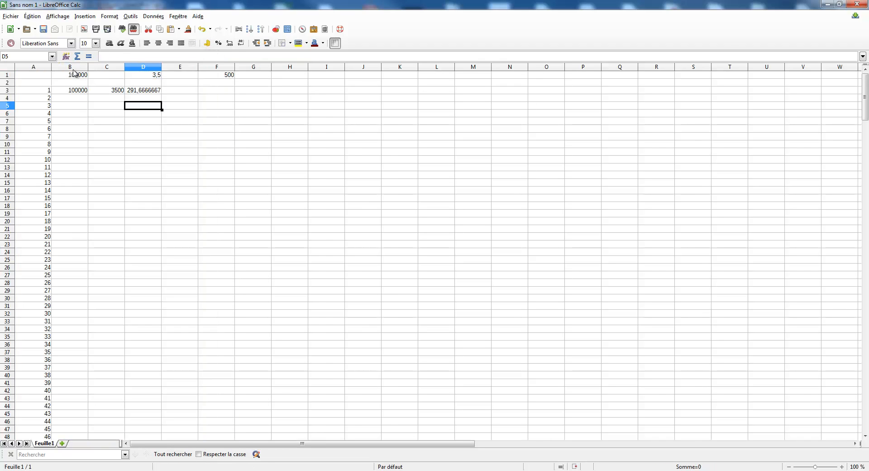
{"action": "left_click_drag", "start_coordinate": [78, 90], "coordinate": [221, 94]}
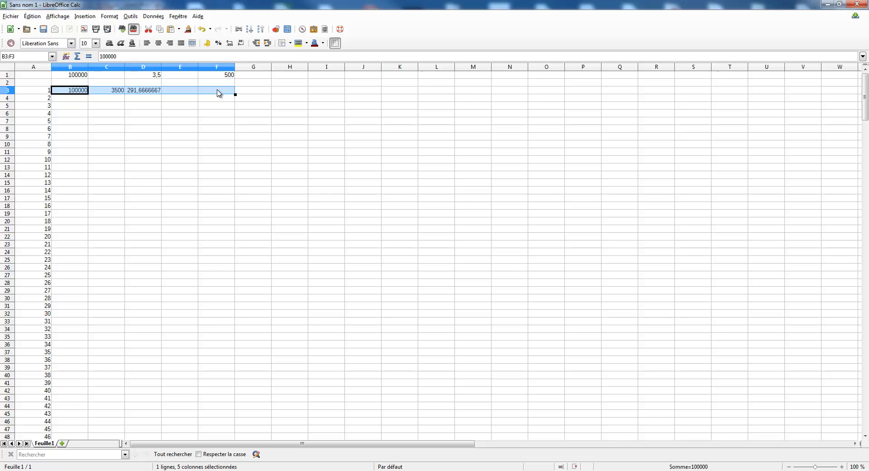
{"action": "left_click", "coordinate": [207, 43]}
{"action": "left_click", "coordinate": [228, 151]}
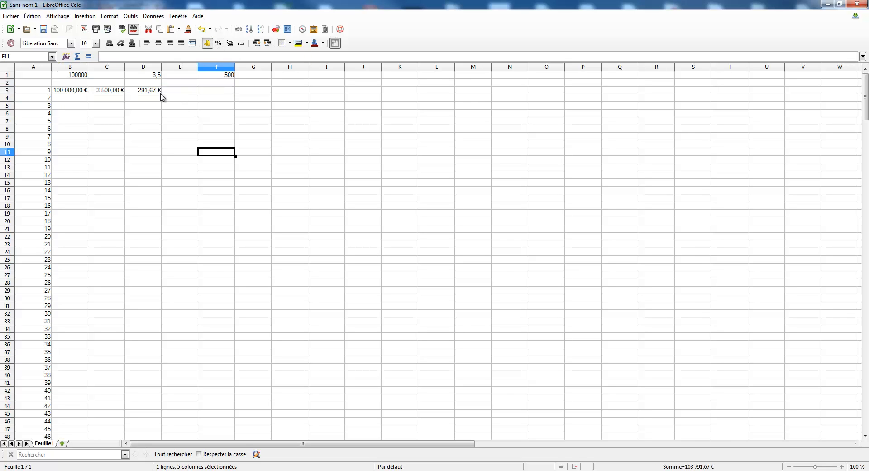
Calculate the repaid principal in E3 by subtracting the interest from the payment with =F1-D3
{"action": "left_click", "coordinate": [143, 93]}
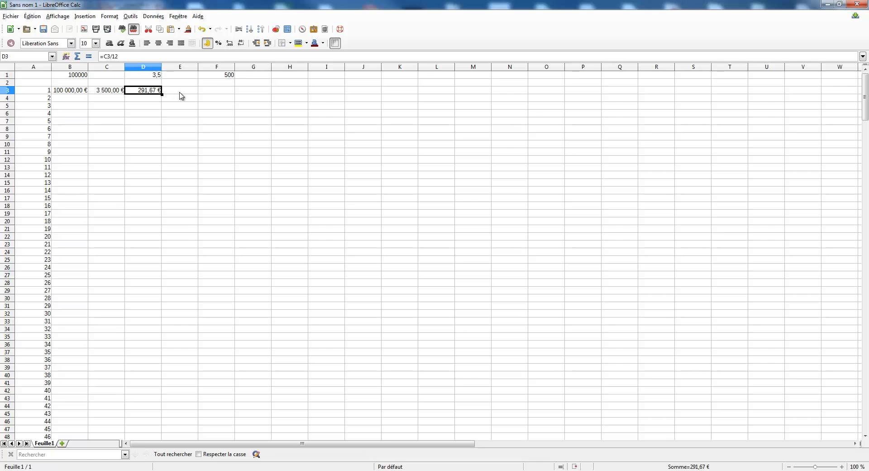
{"action": "left_click", "coordinate": [221, 76]}
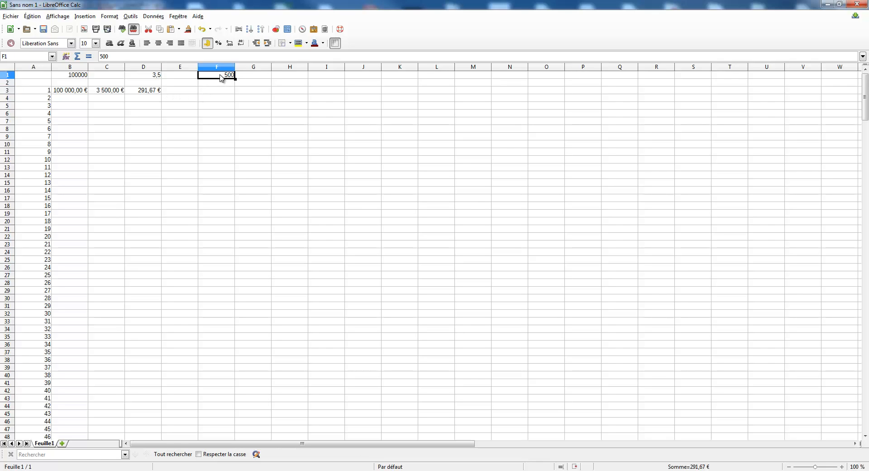
{"action": "left_click", "coordinate": [192, 93]}
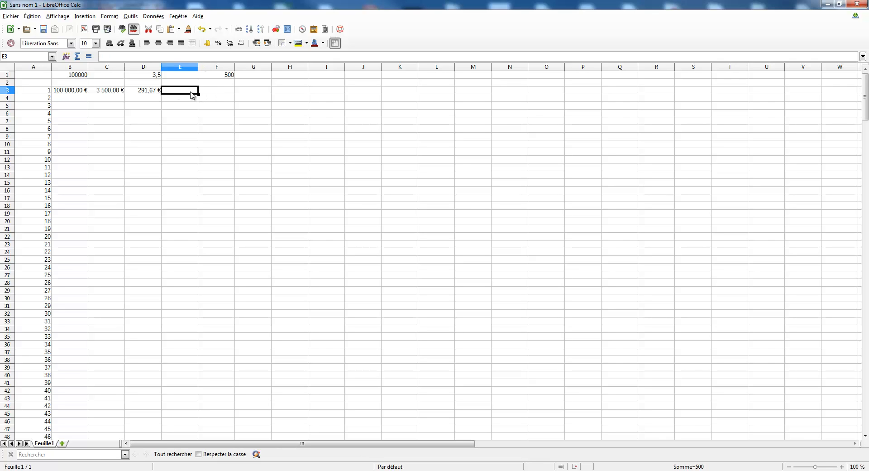
{"action": "type", "text": "="}
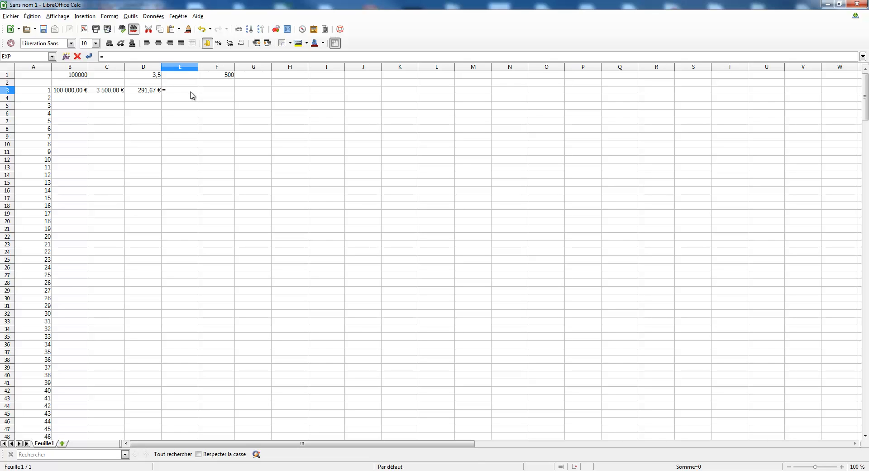
{"action": "left_click", "coordinate": [208, 75]}
{"action": "type", "text": "-"}
{"action": "left_click", "coordinate": [145, 92]}
{"action": "key", "text": "Return"}
{"action": "left_click", "coordinate": [196, 91]}
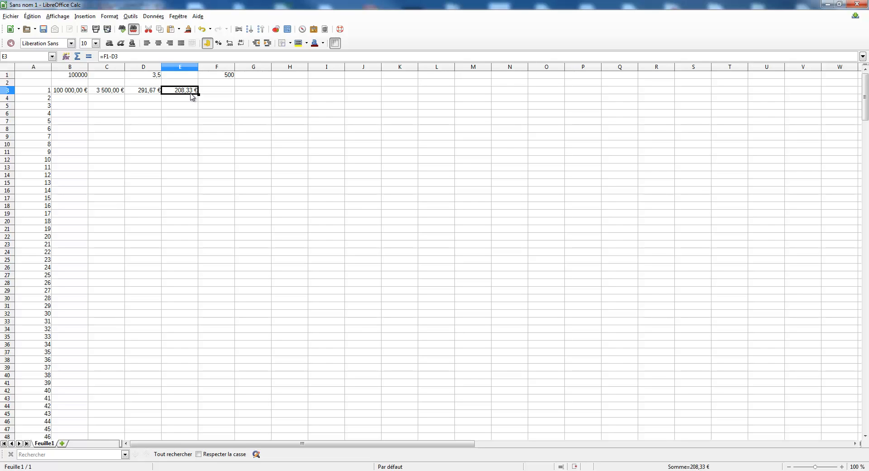
Calculate the remaining capital for month 2 in B4 with the formula =B3-E3
{"action": "left_click", "coordinate": [70, 102]}
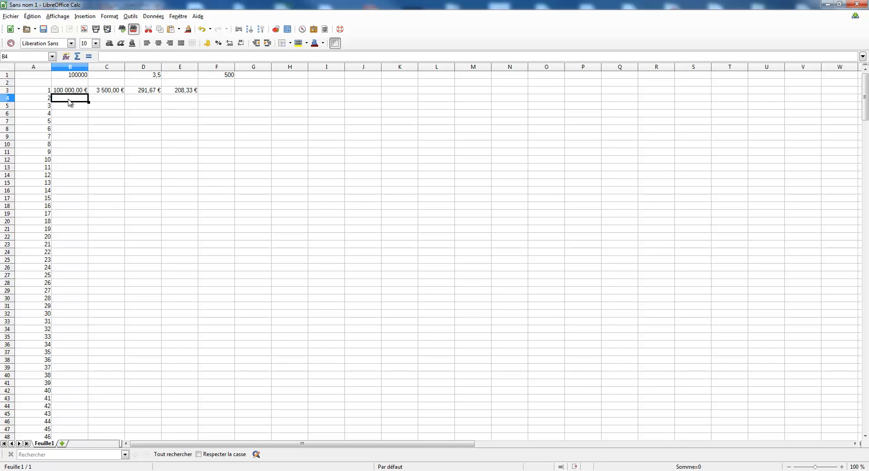
{"action": "type", "text": "="}
{"action": "left_click", "coordinate": [71, 92]}
{"action": "type", "text": "-"}
{"action": "left_click", "coordinate": [180, 93]}
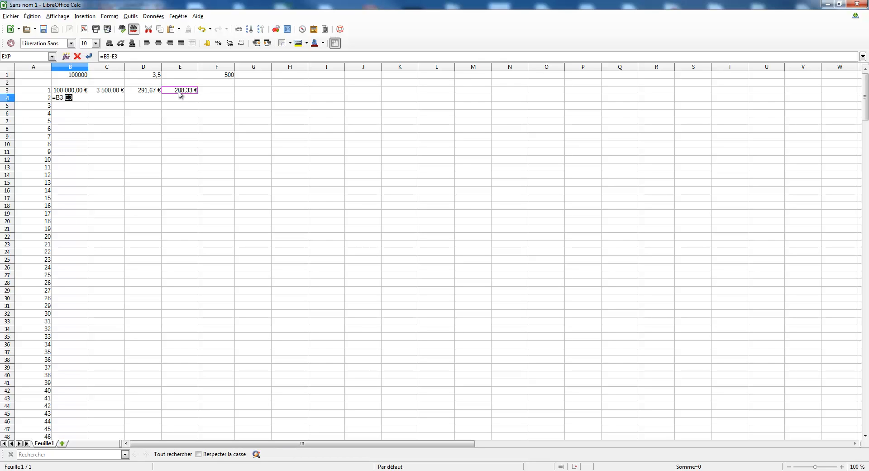
{"action": "key", "text": "Return"}
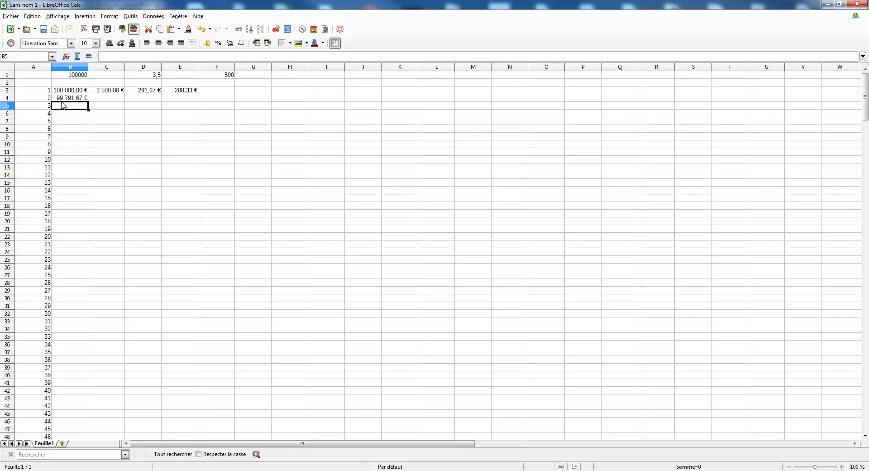
Fill the formulas of C3:E3 down into row 4
{"action": "left_click", "coordinate": [104, 100]}
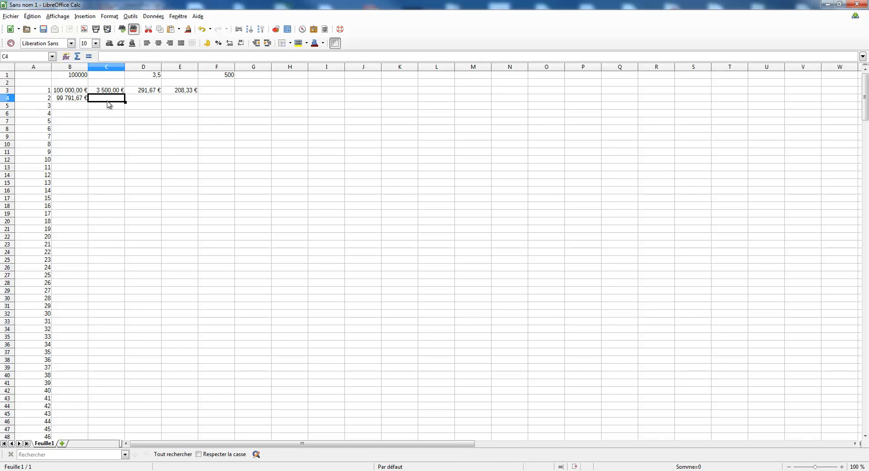
{"action": "left_click_drag", "start_coordinate": [119, 90], "coordinate": [177, 100]}
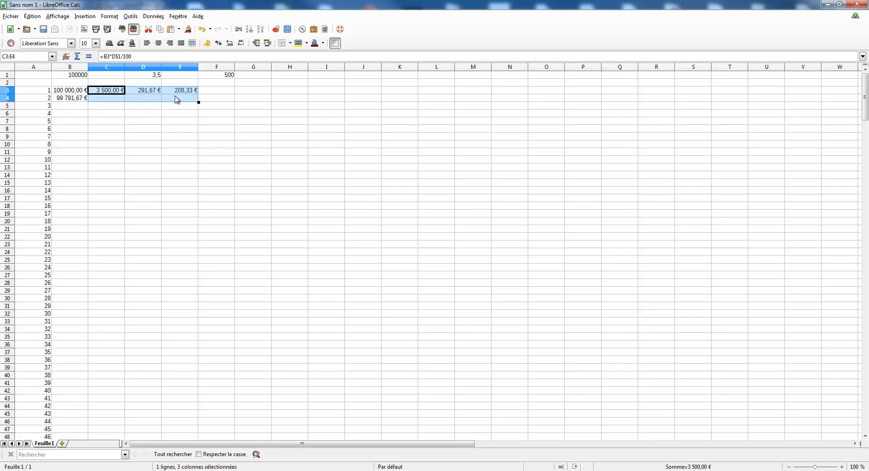
{"action": "key", "text": "ctrl+d"}
{"action": "left_click", "coordinate": [183, 137]}
Fix the payment cell's row in the E3 formula so that it reads =F$1-D3
{"action": "left_click", "coordinate": [187, 91]}
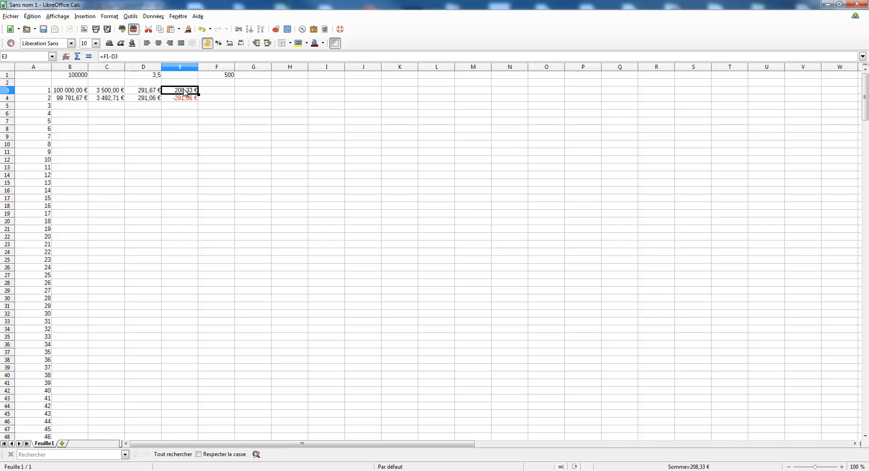
{"action": "left_click", "coordinate": [109, 57]}
{"action": "type", "text": "$"}
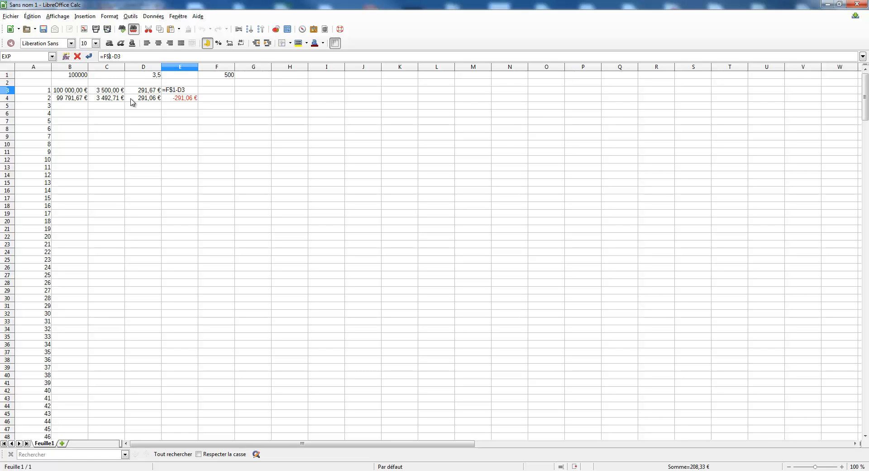
{"action": "key", "text": "Return"}
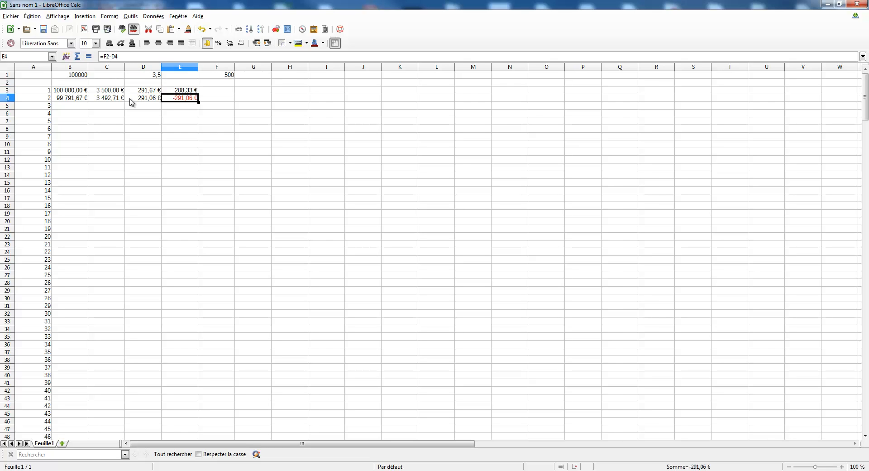
Fill the corrected E3 formula down into E4 and review the F$1 reference in E3
{"action": "left_click_drag", "start_coordinate": [183, 91], "coordinate": [181, 102]}
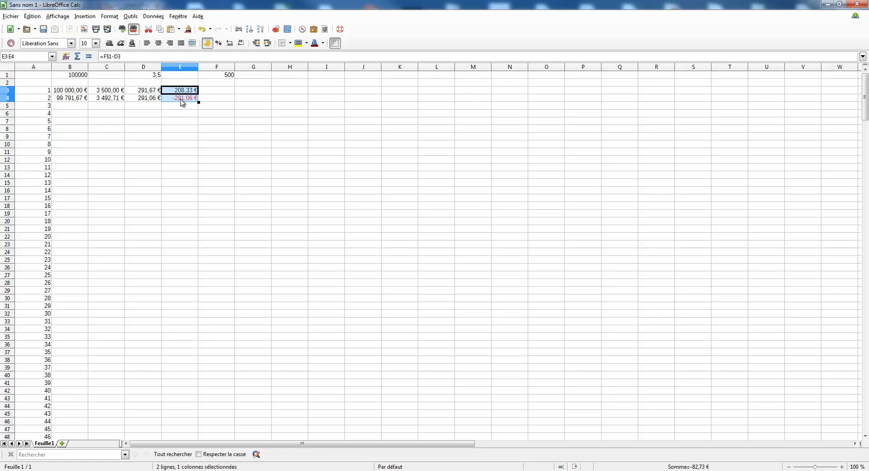
{"action": "key", "text": "ctrl+d"}
{"action": "left_click", "coordinate": [202, 131]}
{"action": "left_click", "coordinate": [184, 91]}
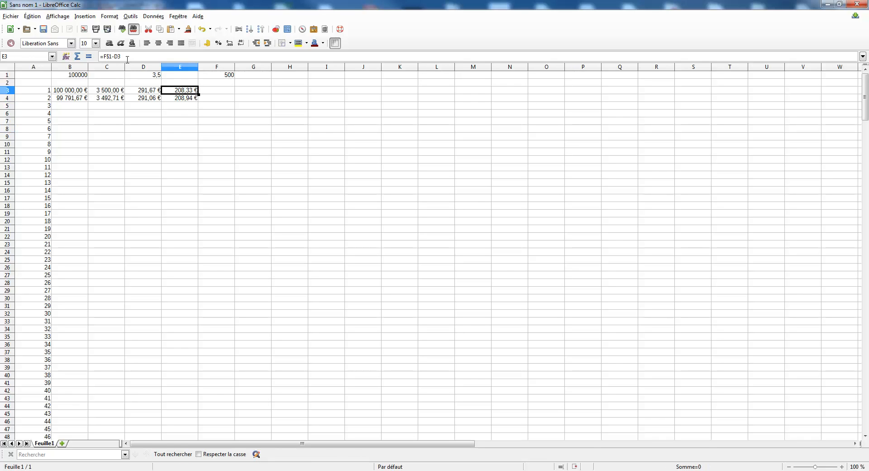
{"action": "left_click_drag", "start_coordinate": [100, 56], "coordinate": [113, 57]}
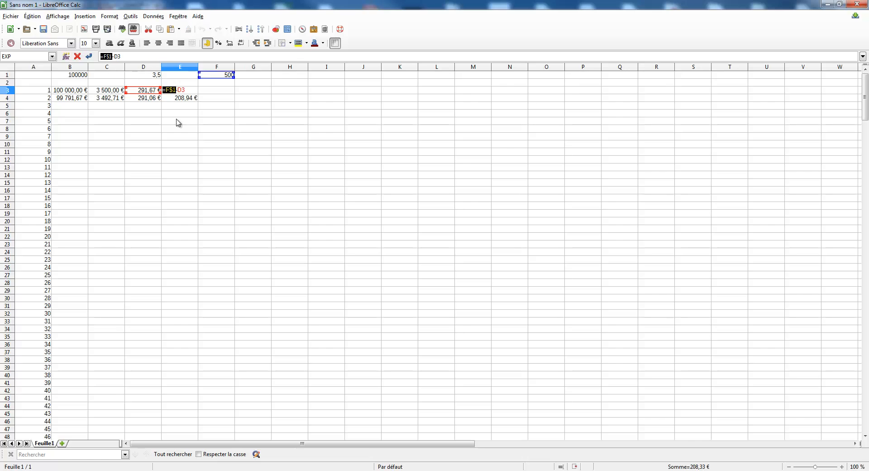
{"action": "key", "text": "Return"}
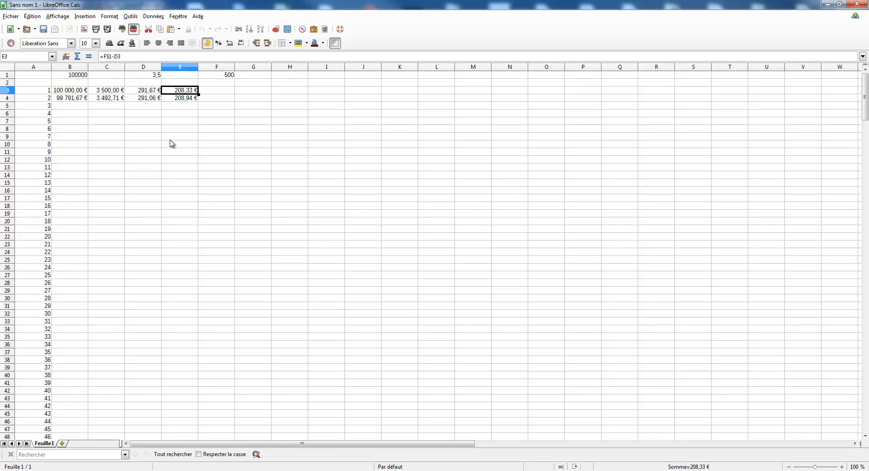
{"action": "left_click", "coordinate": [174, 136]}
{"action": "left_click", "coordinate": [114, 114]}
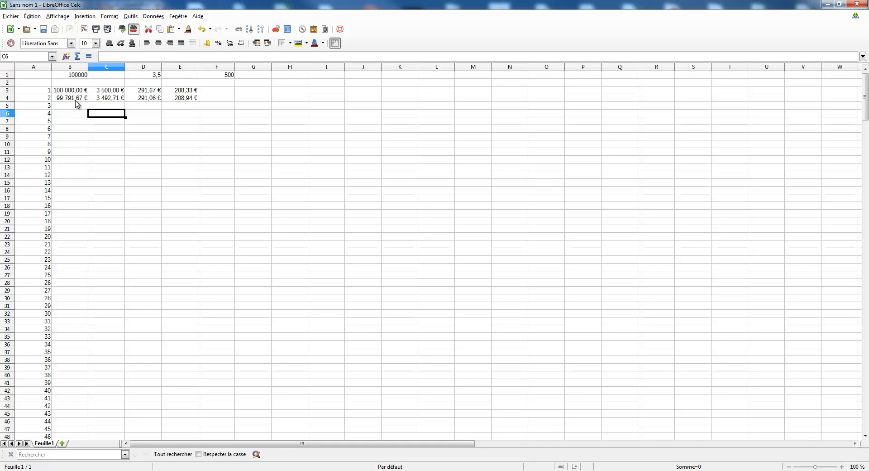
Fill the formulas of B4:E4 down to row 302 and check the remaining capital at month 300
{"action": "left_click_drag", "start_coordinate": [76, 98], "coordinate": [187, 269]}
{"action": "key", "text": "ctrl+d"}
{"action": "left_click", "coordinate": [190, 307]}
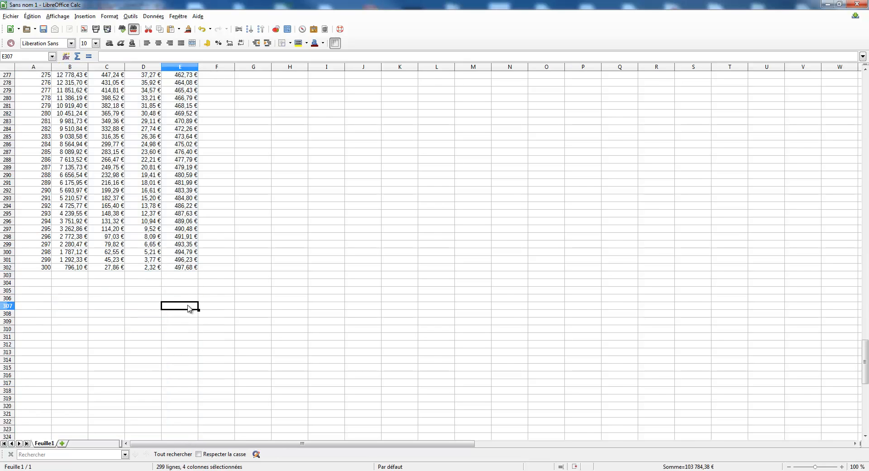
{"action": "left_click", "coordinate": [82, 268]}
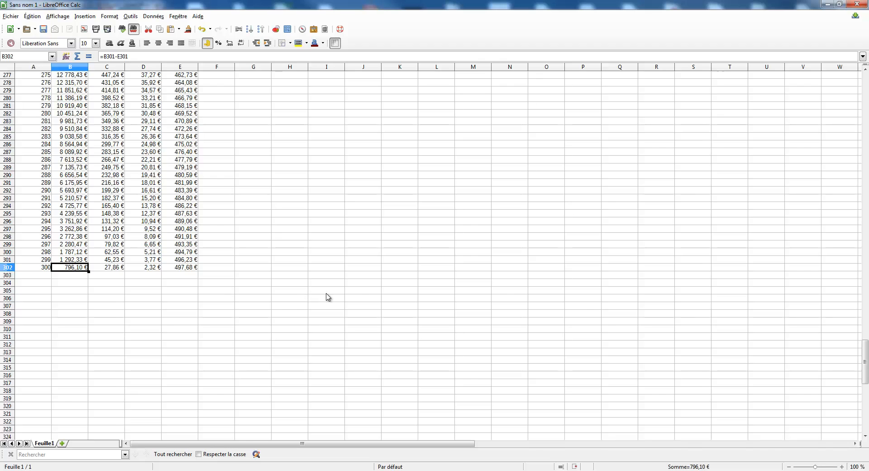
Try a monthly payment of 520 in F1 and check its effect on the last month
{"action": "left_click_drag", "start_coordinate": [865, 375], "coordinate": [866, 108]}
{"action": "left_click", "coordinate": [229, 74]}
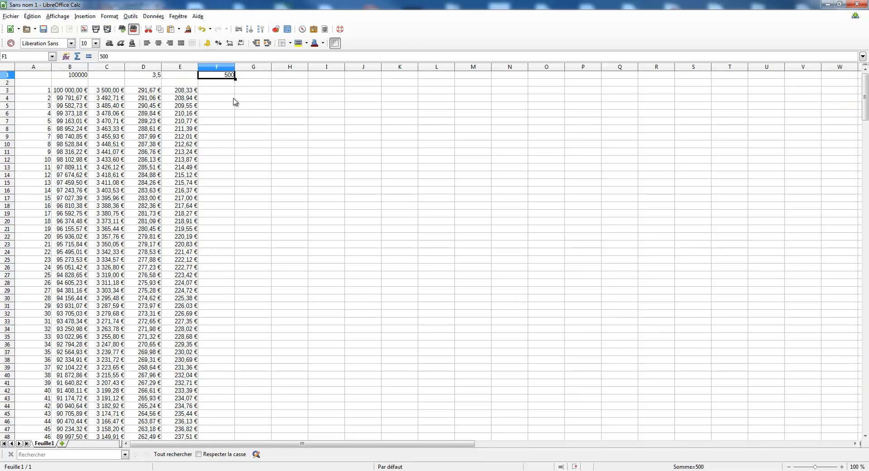
{"action": "type", "text": "5"}
{"action": "key", "text": "Return"}
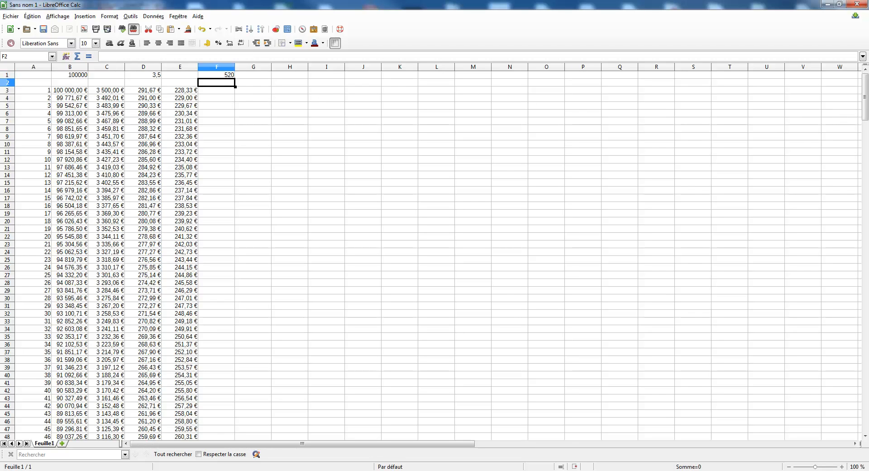
{"action": "mouse_move", "coordinate": [866, 96]}
{"action": "left_mouse_down"}
{"action": "mouse_move", "coordinate": [866, 364]}
{"action": "mouse_move", "coordinate": [866, 97]}
{"action": "left_mouse_up"}
Try a monthly payment of 508 in F1 and check the end of the table
{"action": "left_click", "coordinate": [228, 76]}
{"action": "type", "text": "508"}
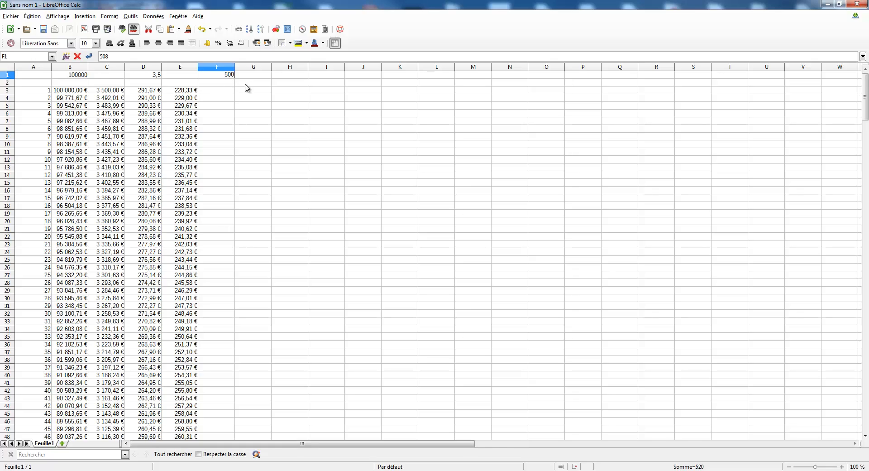
{"action": "key", "text": "Return"}
{"action": "left_click_drag", "start_coordinate": [866, 107], "coordinate": [866, 345]}
Try a monthly payment of 503 in F1 and check the remaining capital for months 299 and 300
{"action": "left_click_drag", "start_coordinate": [865, 360], "coordinate": [865, 86]}
{"action": "left_click", "coordinate": [231, 74]}
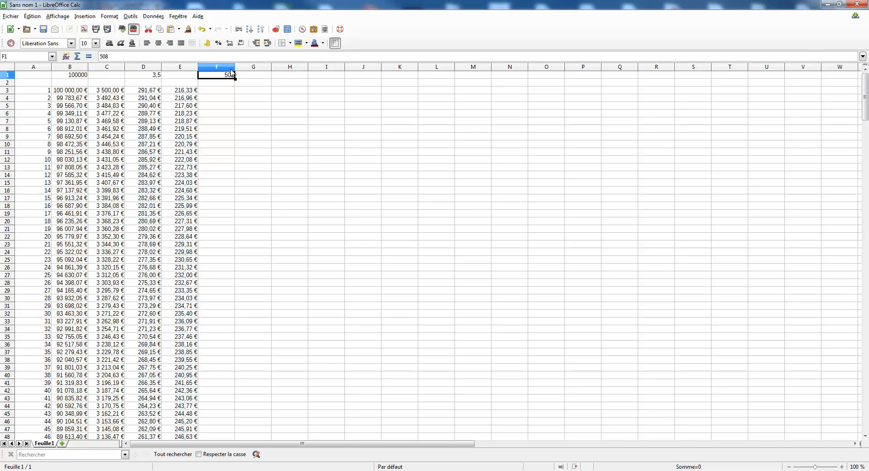
{"action": "type", "text": "5"}
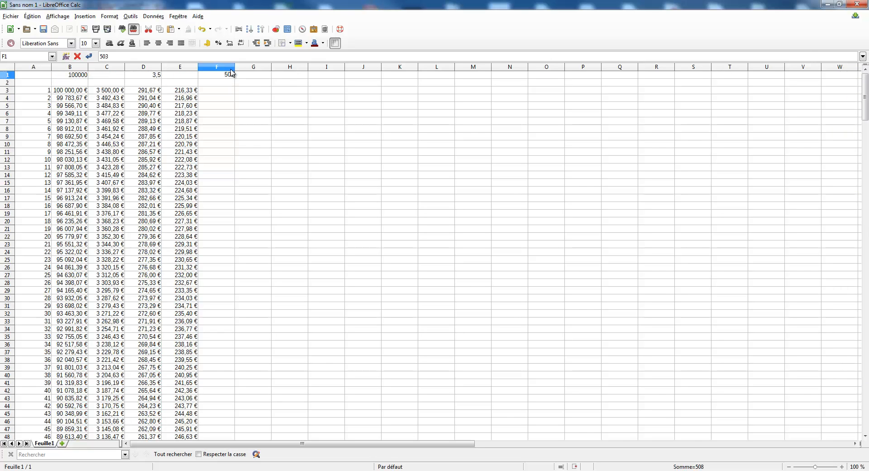
{"action": "key", "text": "Return"}
{"action": "left_click_drag", "start_coordinate": [865, 97], "coordinate": [865, 372]}
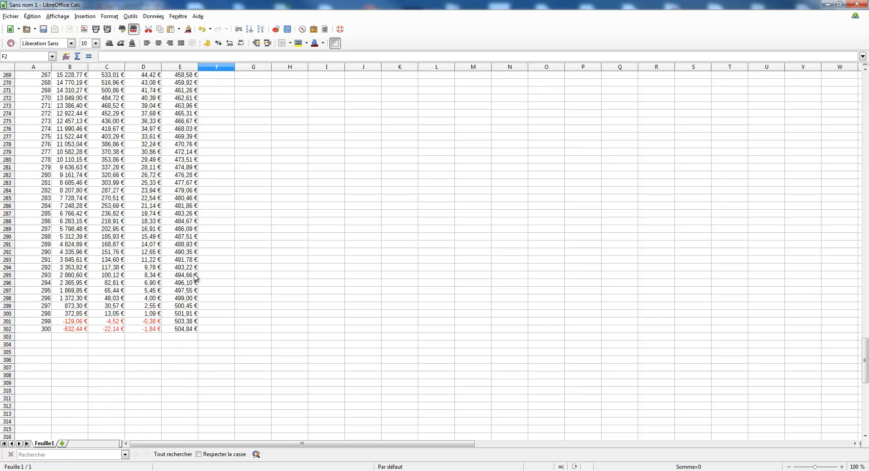
{"action": "left_click", "coordinate": [73, 322]}
{"action": "left_click", "coordinate": [73, 329]}
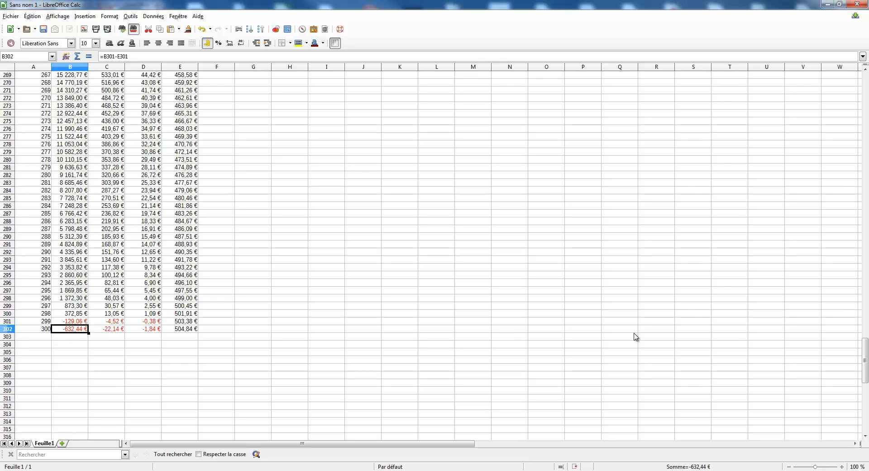
Try a monthly payment of 502 in F1 and check its effect on the final balance
{"action": "left_click_drag", "start_coordinate": [865, 372], "coordinate": [864, 80]}
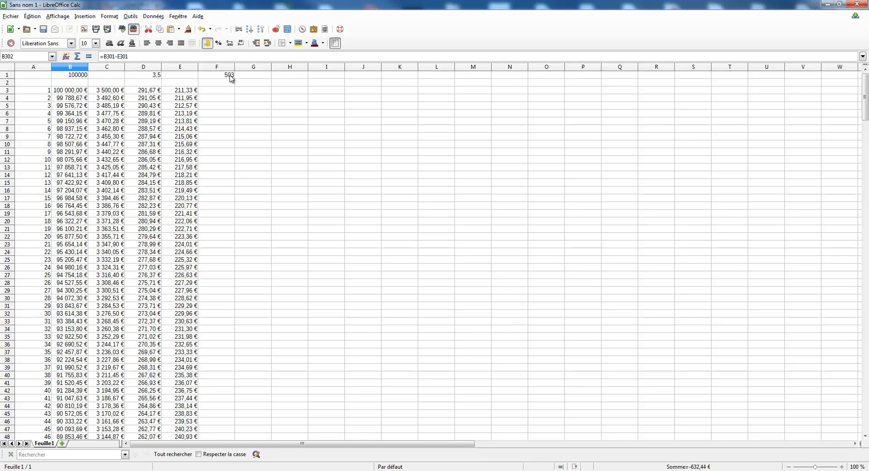
{"action": "left_click", "coordinate": [227, 76]}
{"action": "type", "text": "502"}
{"action": "key", "text": "Return"}
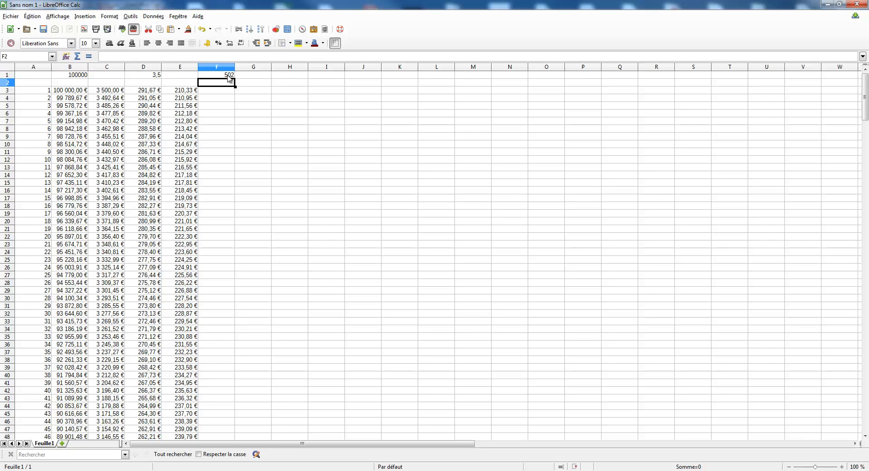
{"action": "mouse_move", "coordinate": [865, 108]}
{"action": "left_mouse_down"}
{"action": "mouse_move", "coordinate": [865, 378]}
{"action": "mouse_move", "coordinate": [865, 104]}
{"action": "left_mouse_up"}
Set the monthly payment in F1 to 501,5 and check the last rows of the table
{"action": "left_click", "coordinate": [229, 78]}
{"action": "type", "text": "50"}
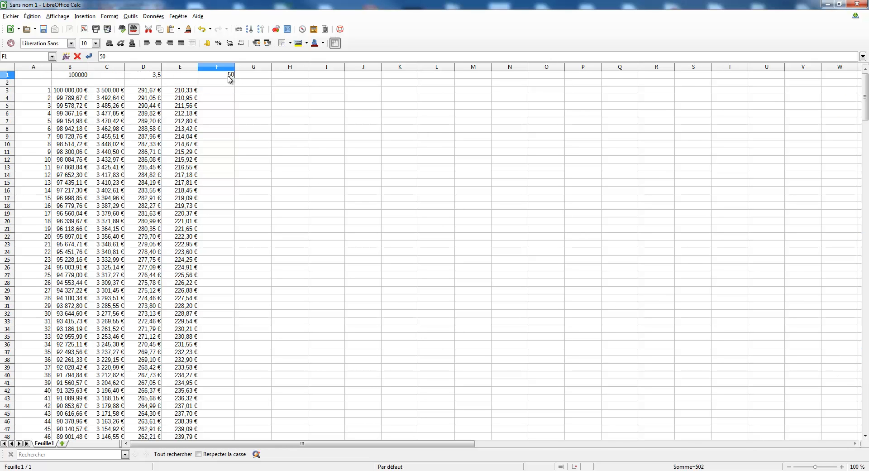
{"action": "type", "text": "1,5"}
{"action": "key", "text": "Return"}
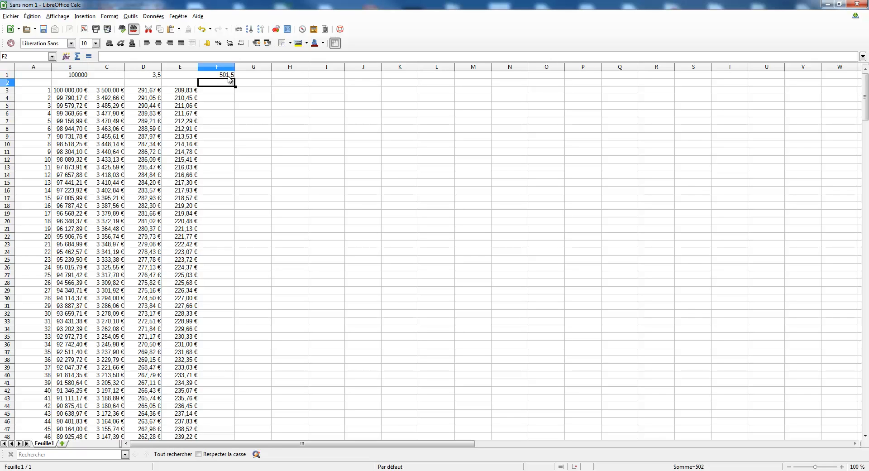
{"action": "left_click_drag", "start_coordinate": [865, 96], "coordinate": [865, 386]}
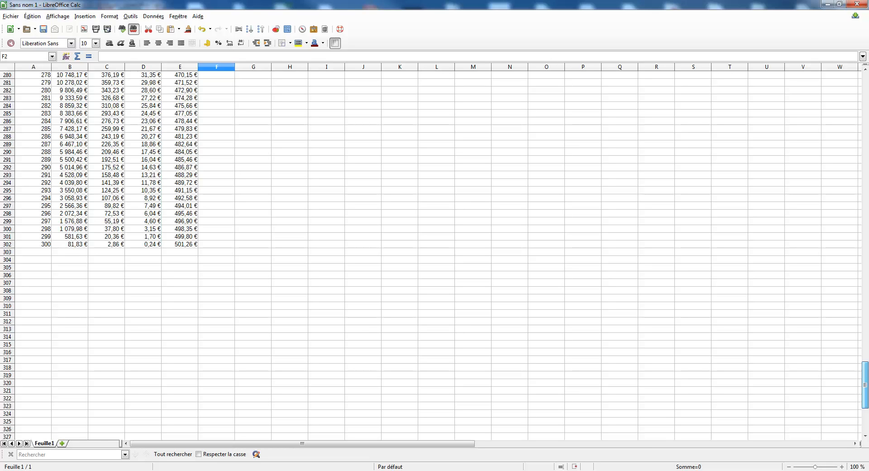
{"action": "left_click_drag", "start_coordinate": [866, 385], "coordinate": [865, 374]}
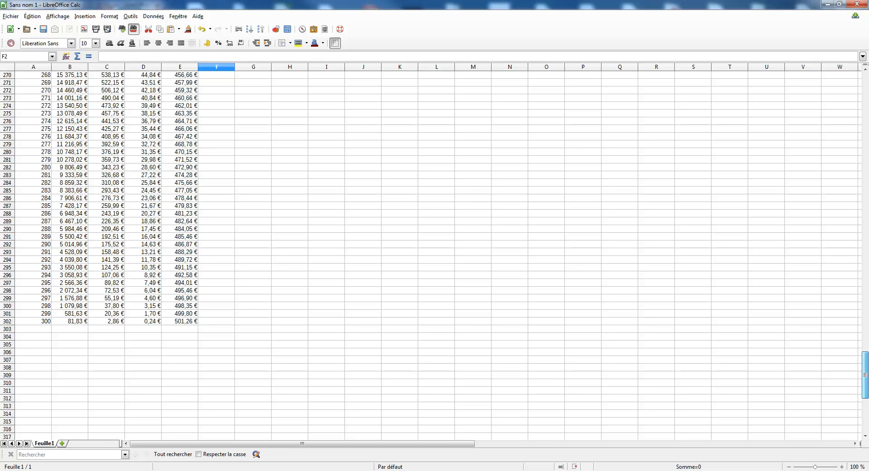
{"action": "left_click_drag", "start_coordinate": [865, 374], "coordinate": [866, 368]}
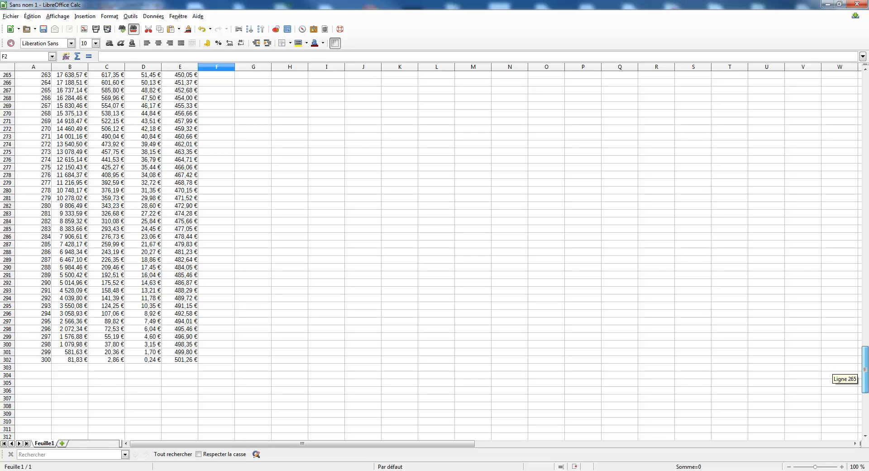
Format the monthly payment in F1 and the loan amount in B1 as euro currency
{"action": "left_click_drag", "start_coordinate": [865, 368], "coordinate": [865, 102]}
{"action": "left_click", "coordinate": [331, 114]}
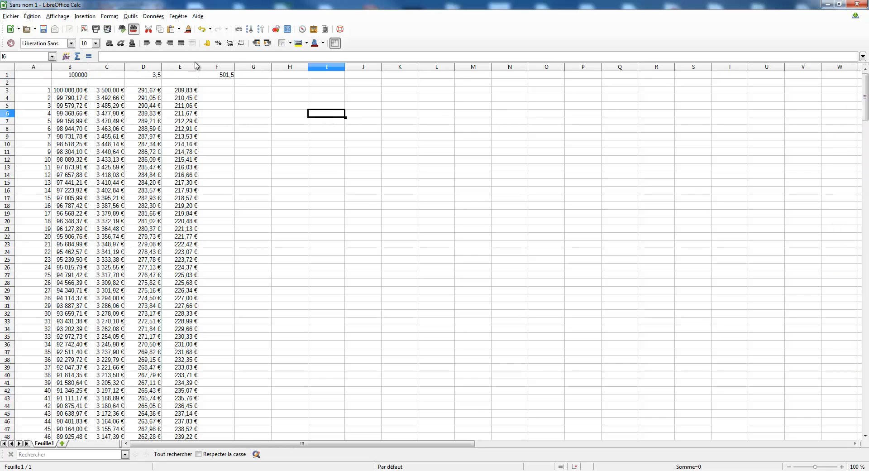
{"action": "left_click", "coordinate": [232, 76]}
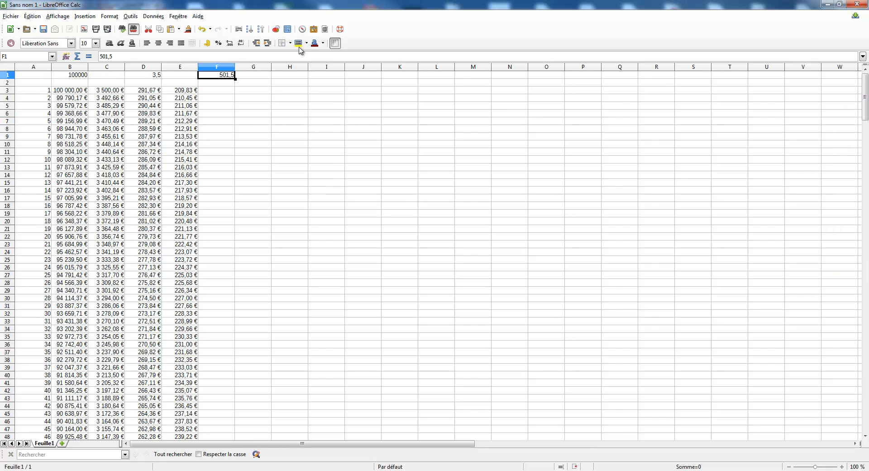
{"action": "left_click", "coordinate": [208, 44]}
{"action": "key", "text": "Left"}
{"action": "key", "text": "Left"}
{"action": "key", "text": "Left"}
{"action": "key", "text": "Left"}
{"action": "left_click", "coordinate": [207, 43]}
{"action": "left_click", "coordinate": [233, 154]}
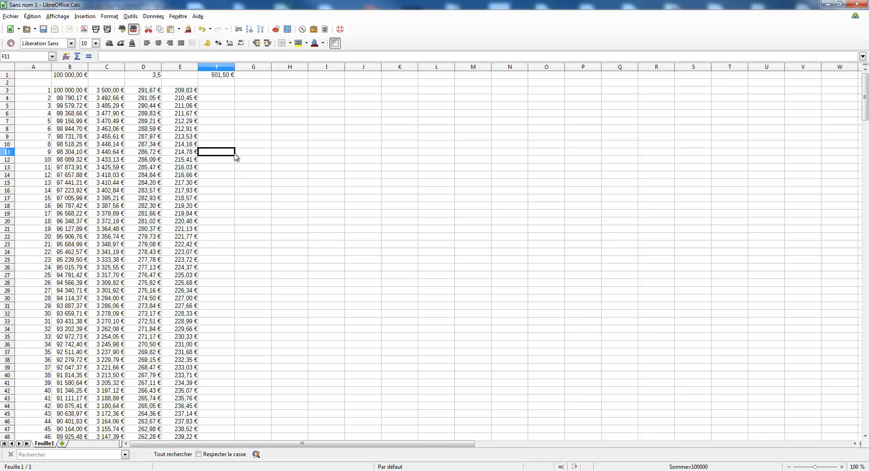
Make the loan amount in B1 bold with a font size of 15
{"action": "left_click", "coordinate": [77, 78]}
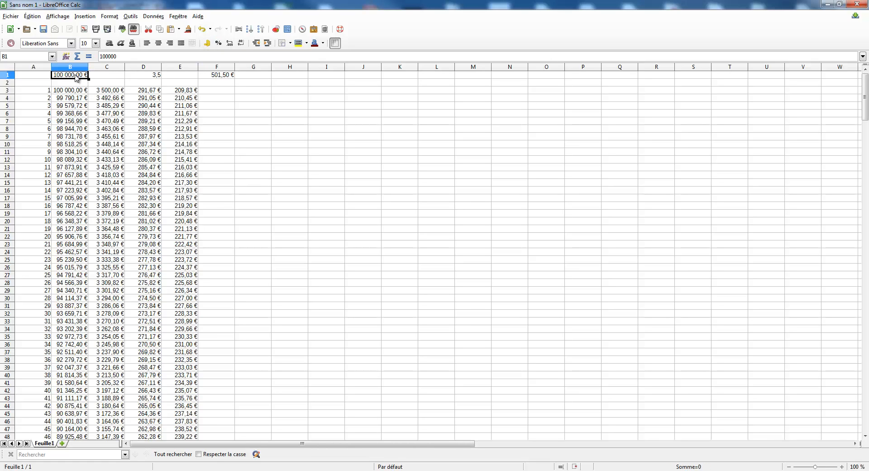
{"action": "left_click", "coordinate": [108, 43]}
{"action": "left_click", "coordinate": [96, 43]}
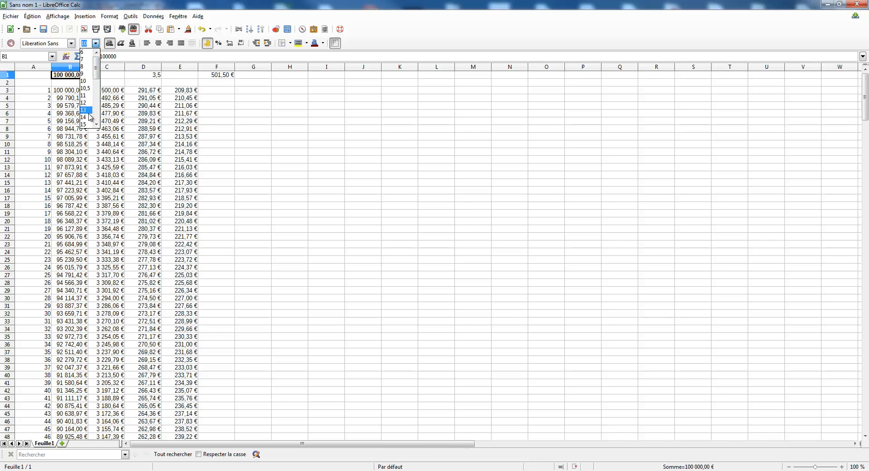
{"action": "left_click", "coordinate": [89, 128]}
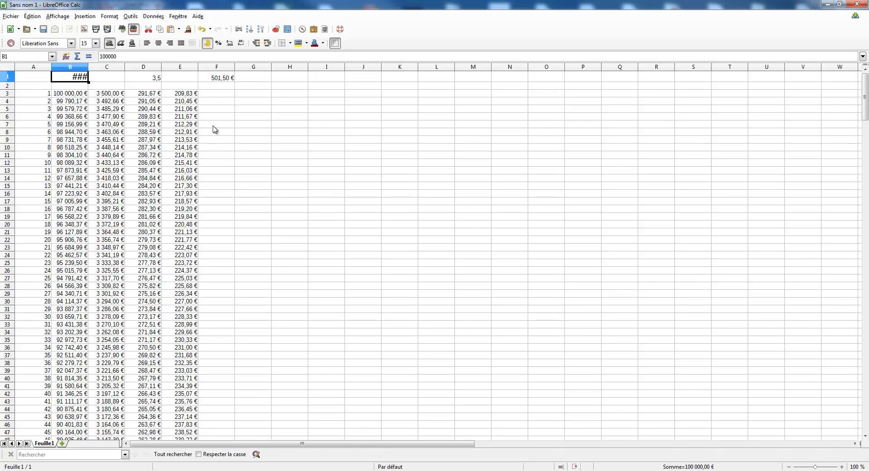
Fit column B's width to its content and make the rate in D1 bold with a font size of 14
{"action": "double_click", "coordinate": [89, 66]}
{"action": "left_click", "coordinate": [308, 150]}
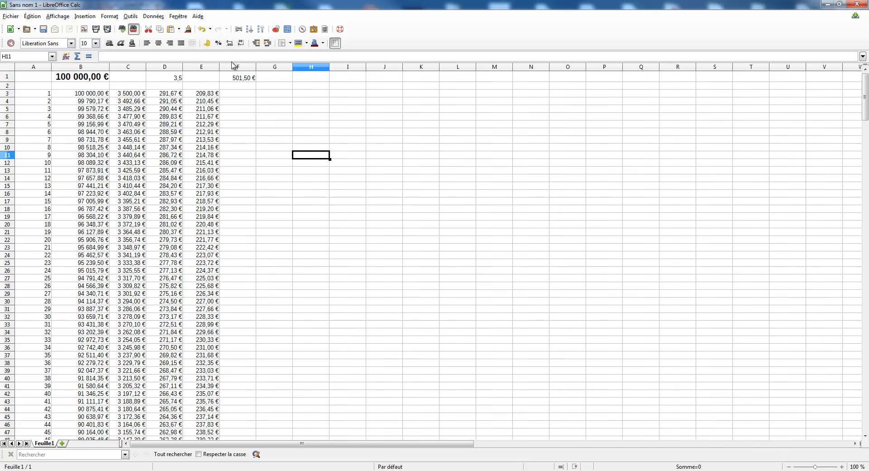
{"action": "left_click", "coordinate": [171, 80]}
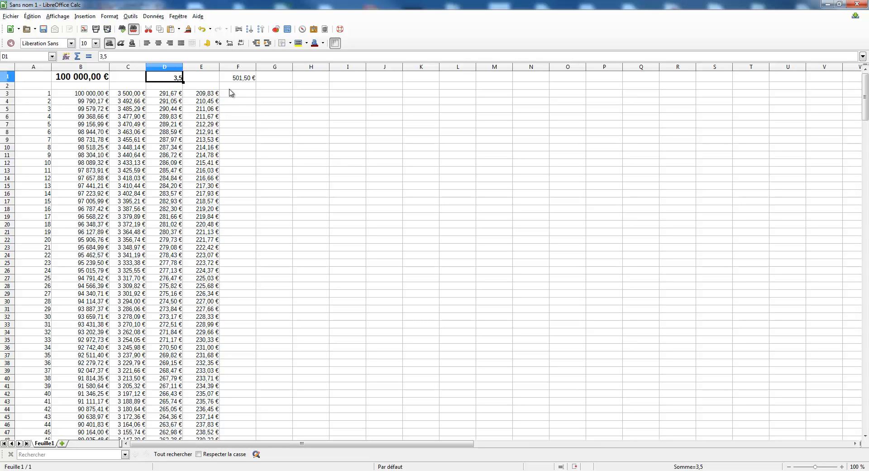
{"action": "left_click", "coordinate": [96, 43]}
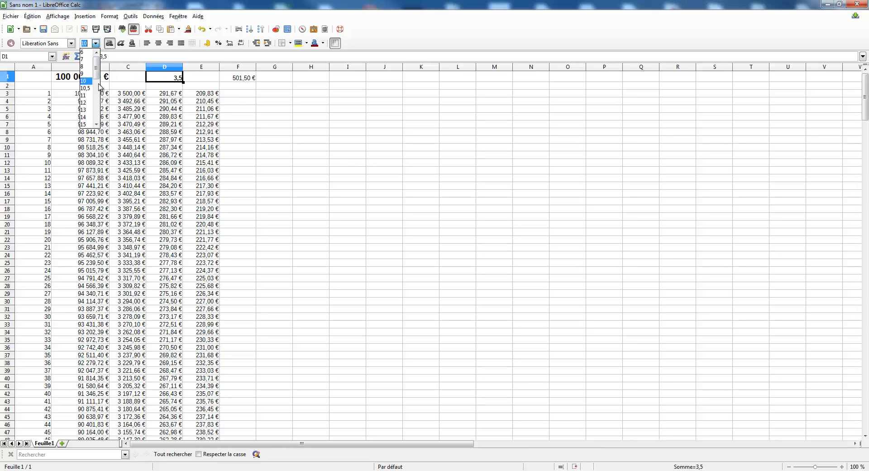
{"action": "left_click", "coordinate": [88, 118]}
{"action": "left_click", "coordinate": [305, 119]}
Make the monthly payment in F1 bold with a font size of 15
{"action": "left_click", "coordinate": [249, 81]}
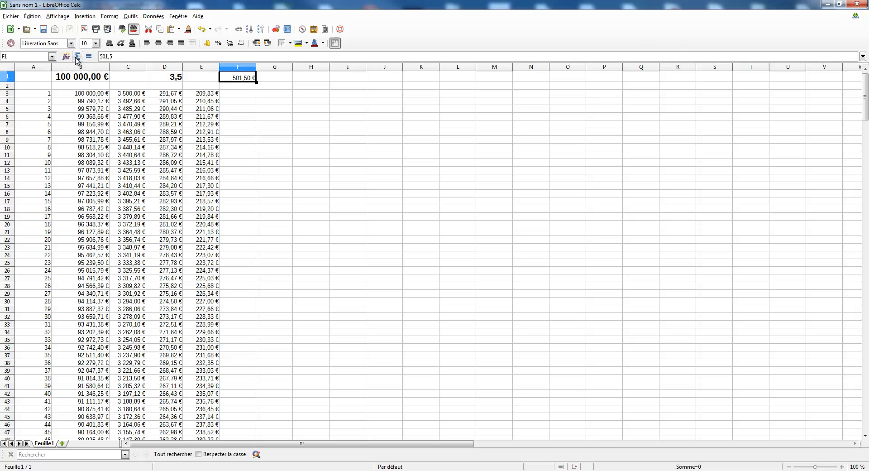
{"action": "left_click", "coordinate": [96, 43]}
{"action": "left_click", "coordinate": [91, 124]}
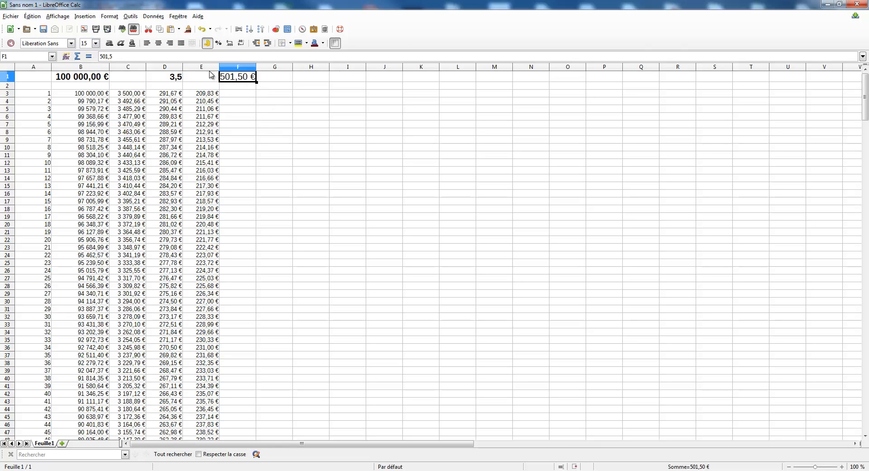
{"action": "key", "text": "ctrl+b"}
{"action": "left_click", "coordinate": [259, 124]}
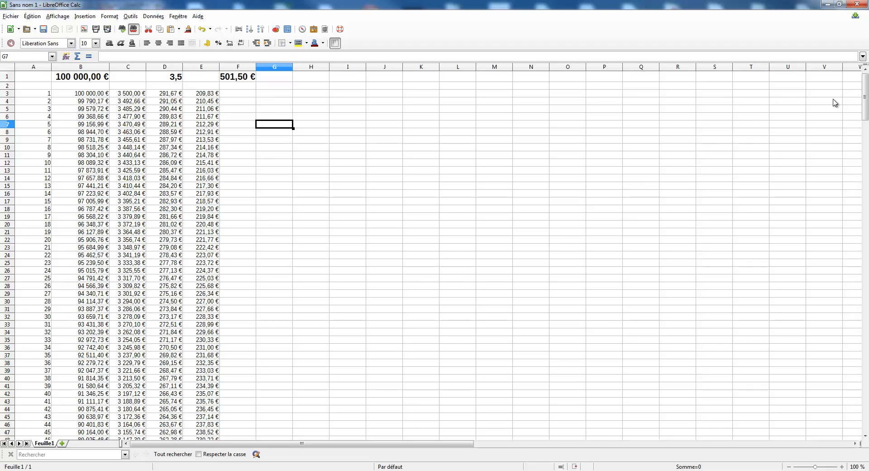
Add up the monthly interest in D304 with the formula =SOMME(D3:D302)
{"action": "left_click_drag", "start_coordinate": [865, 102], "coordinate": [865, 375]}
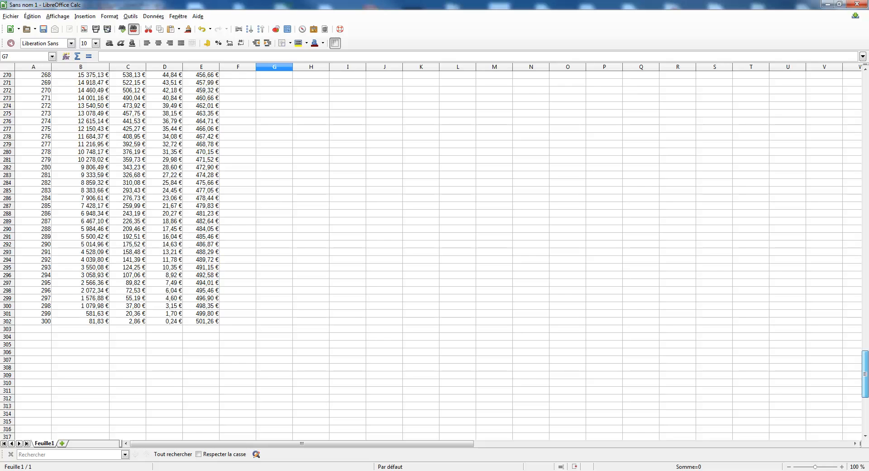
{"action": "left_click_drag", "start_coordinate": [866, 375], "coordinate": [866, 100]}
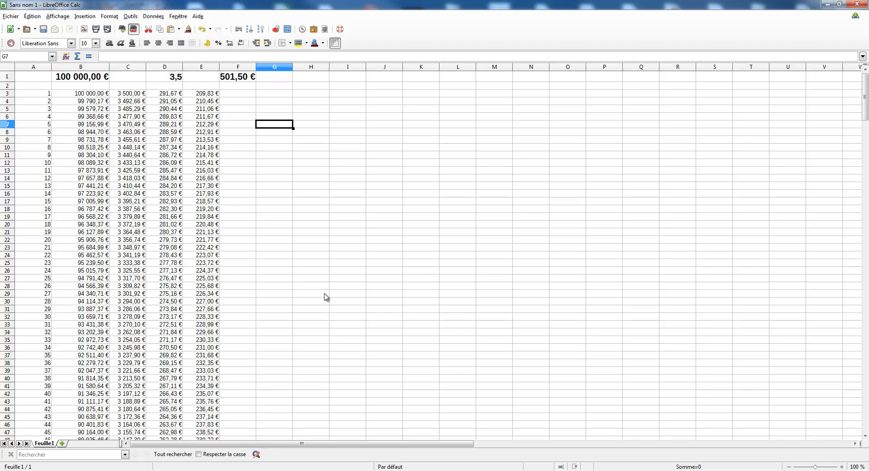
{"action": "scroll", "coordinate": [326, 296], "scroll_direction": "down", "scroll_amount": 20}
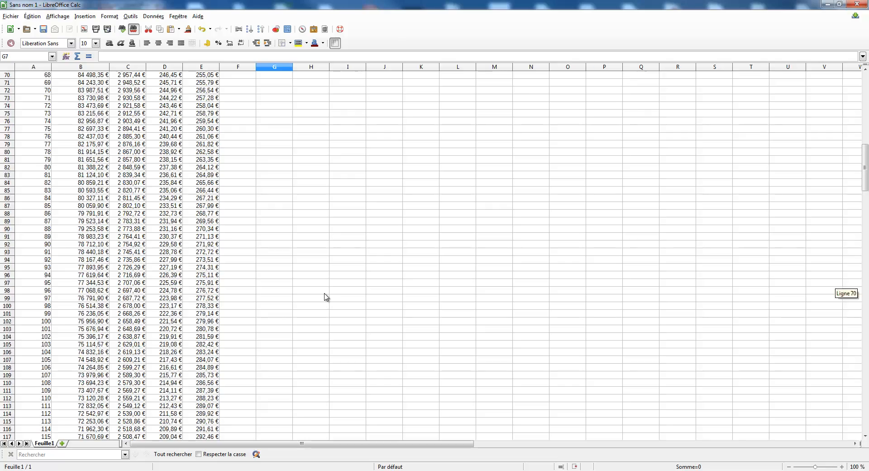
{"action": "scroll", "coordinate": [326, 297], "scroll_direction": "down", "scroll_amount": 20}
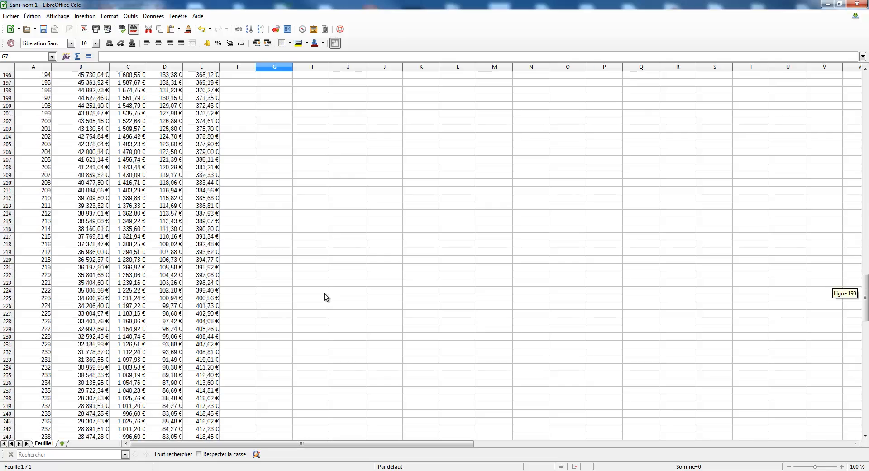
{"action": "scroll", "coordinate": [326, 297], "scroll_direction": "down", "scroll_amount": 14}
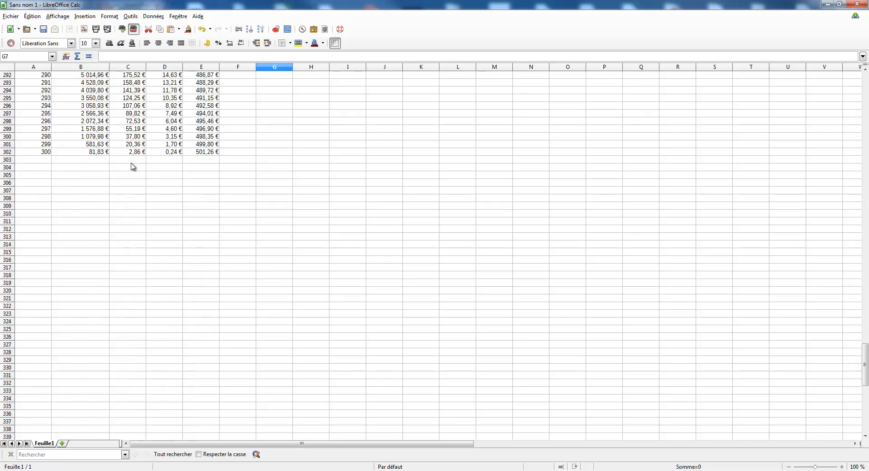
{"action": "left_click", "coordinate": [164, 168]}
{"action": "type", "text": "=somme("}
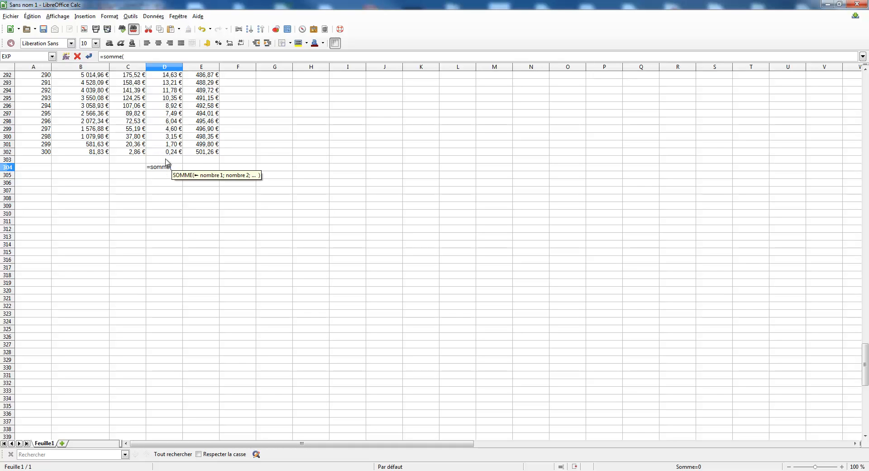
{"action": "left_click_drag", "start_coordinate": [172, 152], "coordinate": [174, 99]}
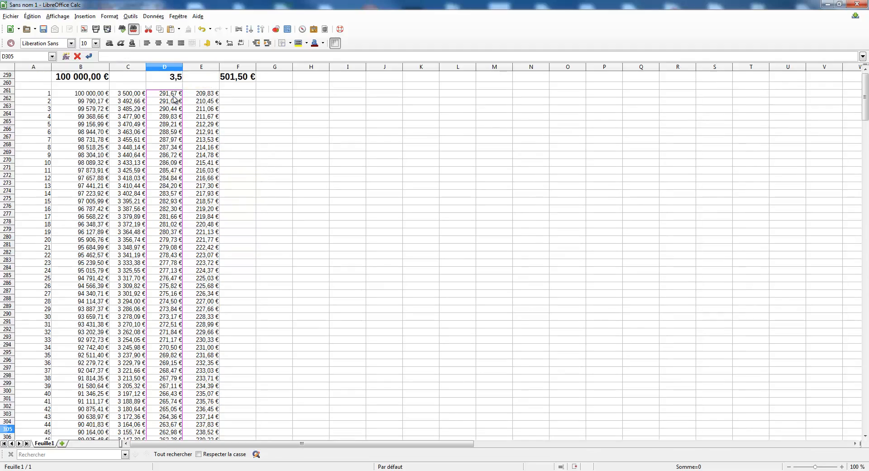
{"action": "key", "text": "Return"}
Format the interest total in D304 as euro currency and make it bold
{"action": "left_click", "coordinate": [176, 422]}
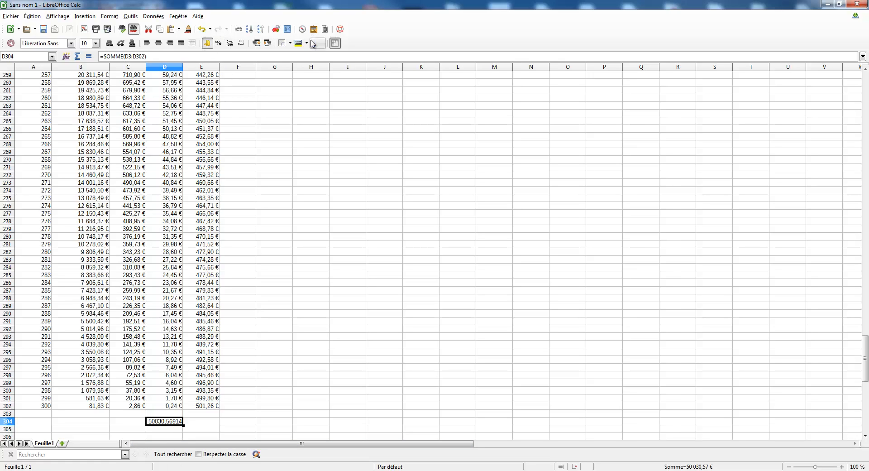
{"action": "left_click", "coordinate": [209, 44]}
{"action": "left_click", "coordinate": [317, 300]}
{"action": "left_click", "coordinate": [161, 422]}
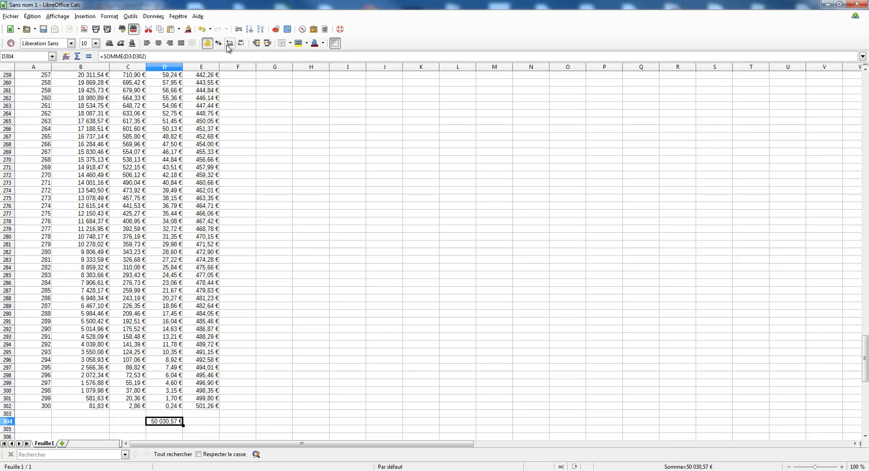
{"action": "left_click", "coordinate": [109, 43]}
{"action": "left_click", "coordinate": [273, 291]}
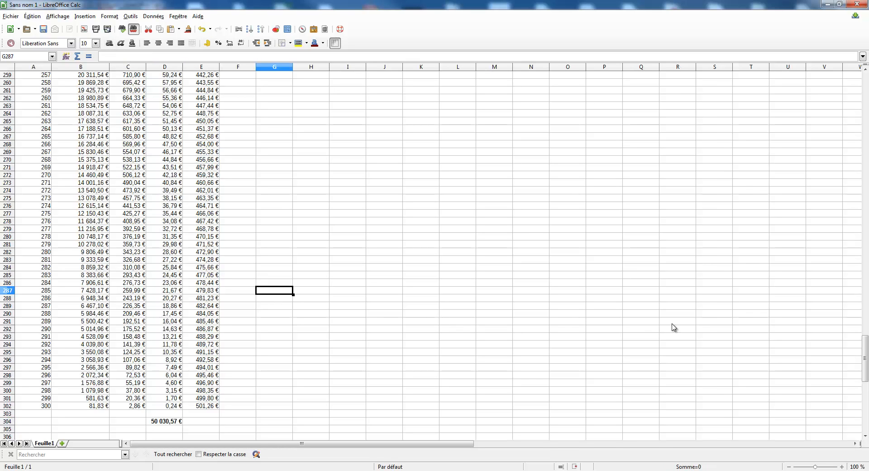
Review the loan amount in B1 and the rate in D1 against the total interest in D304
{"action": "left_click_drag", "start_coordinate": [863, 370], "coordinate": [863, 105]}
{"action": "left_click", "coordinate": [90, 80]}
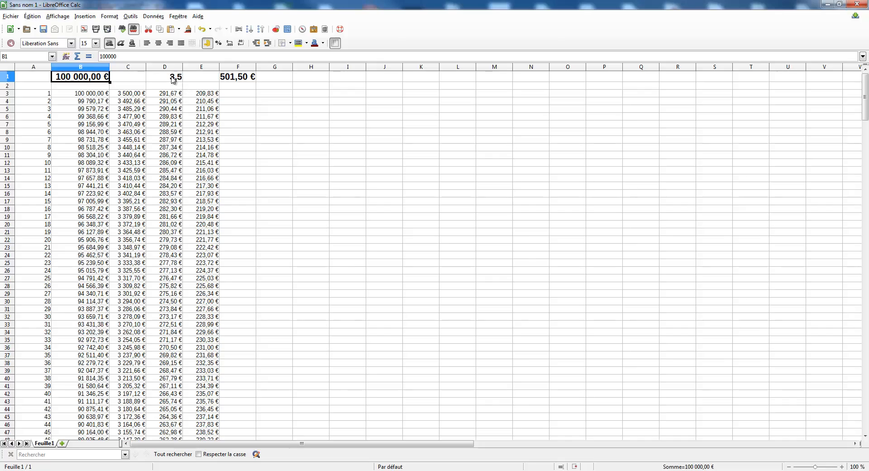
{"action": "left_click", "coordinate": [177, 81]}
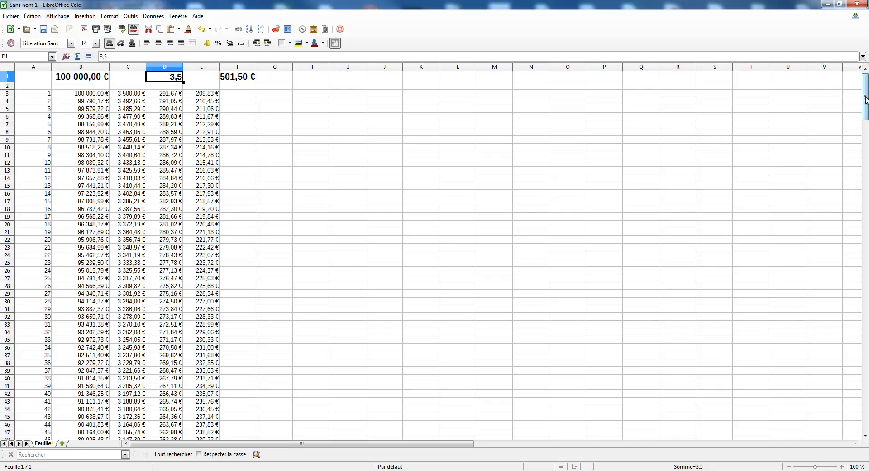
{"action": "left_click_drag", "start_coordinate": [865, 100], "coordinate": [866, 372]}
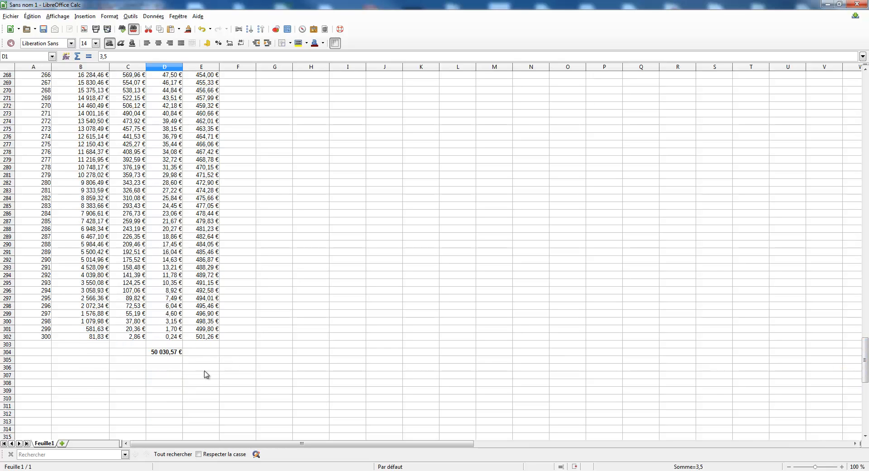
{"action": "left_click", "coordinate": [164, 356]}
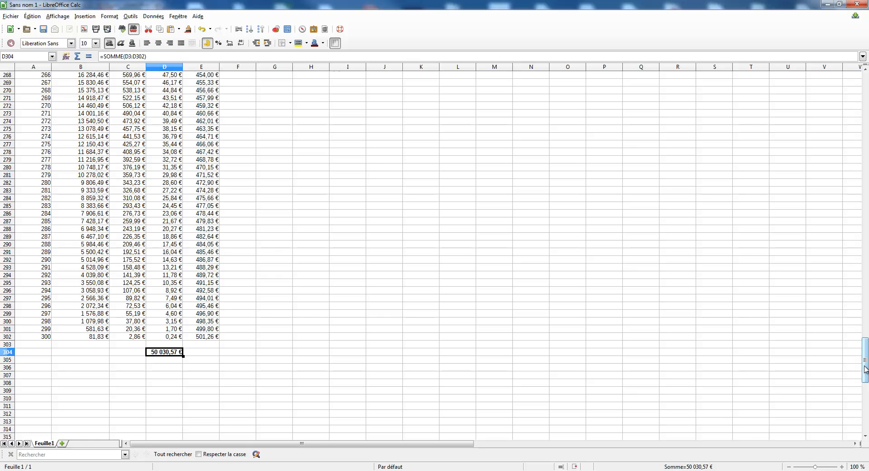
{"action": "left_click", "coordinate": [167, 361]}
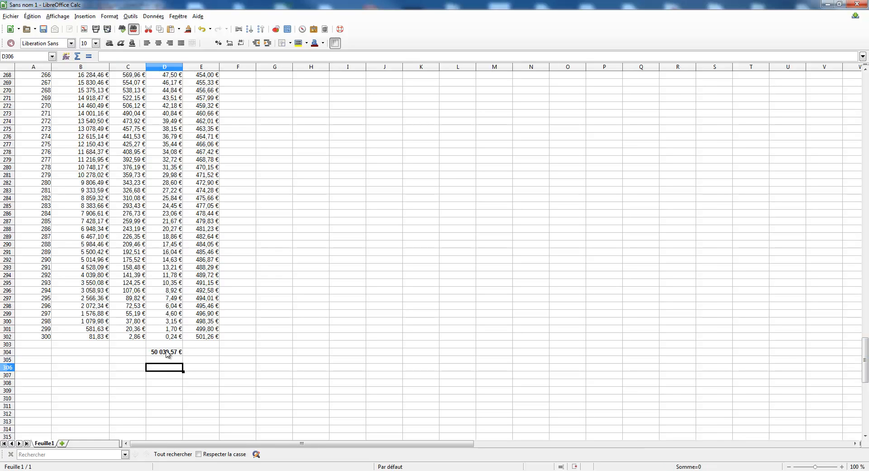
{"action": "left_click", "coordinate": [168, 354]}
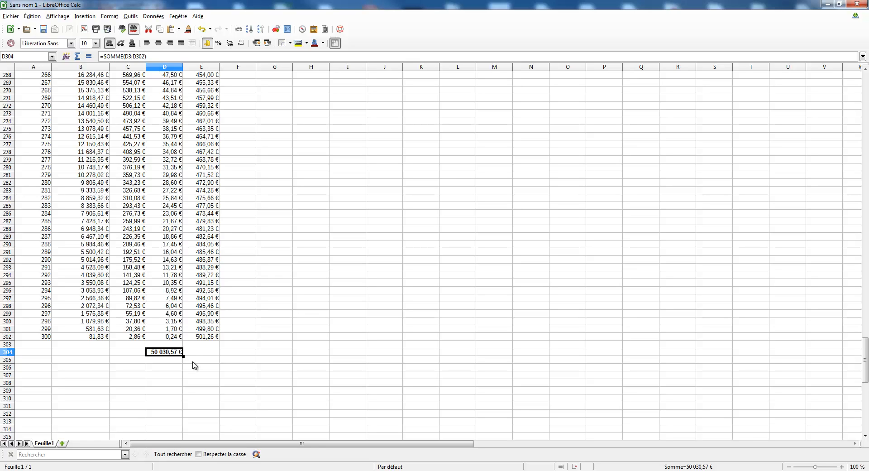
{"action": "left_click", "coordinate": [164, 376]}
Enter the cost labels intérêt, assurance, dossier and garantie in cells C304 to C307
{"action": "left_click", "coordinate": [136, 357]}
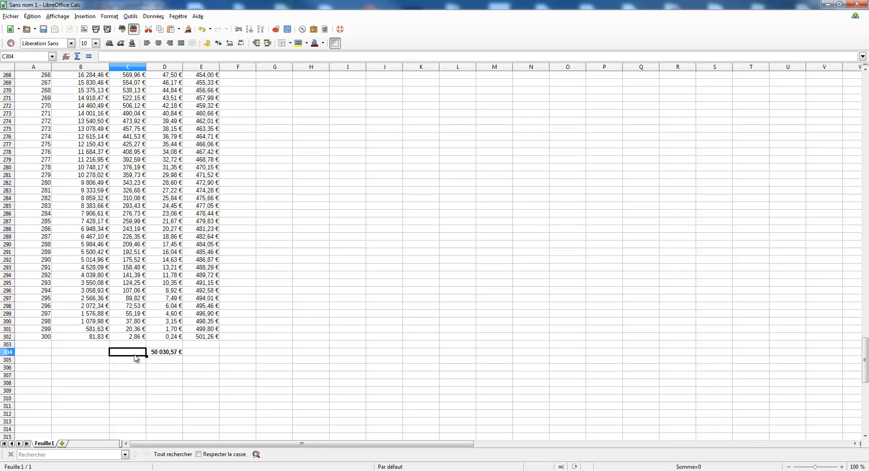
{"action": "type", "text": "intéret"}
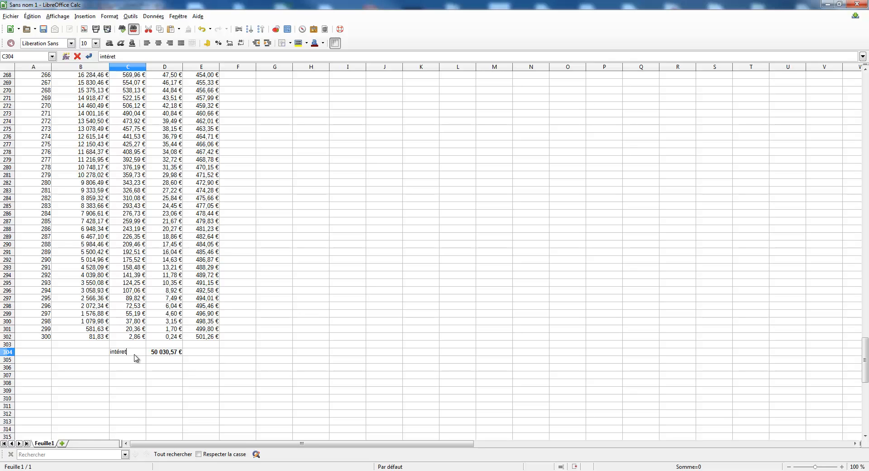
{"action": "key", "text": "Return"}
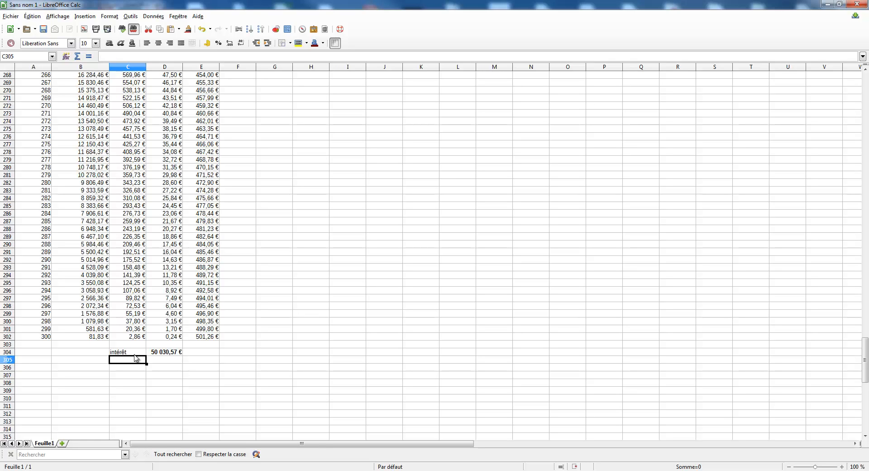
{"action": "type", "text": "assura"}
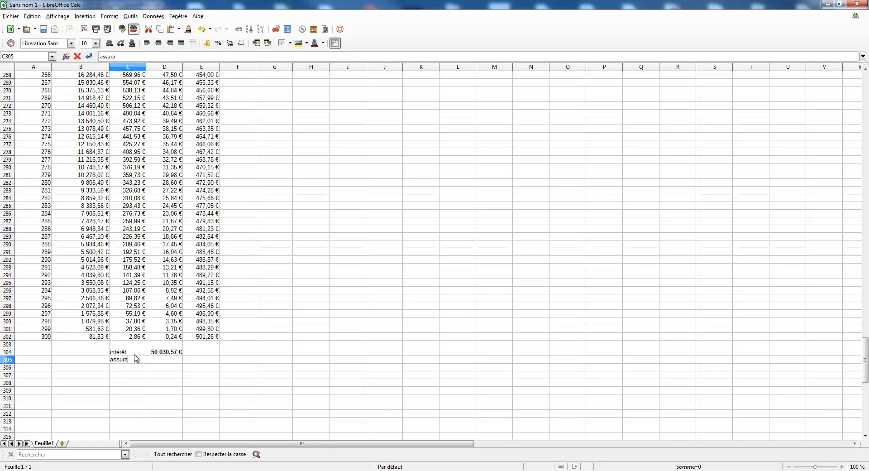
{"action": "type", "text": "nce"}
{"action": "key", "text": "Return"}
{"action": "type", "text": "dossier"}
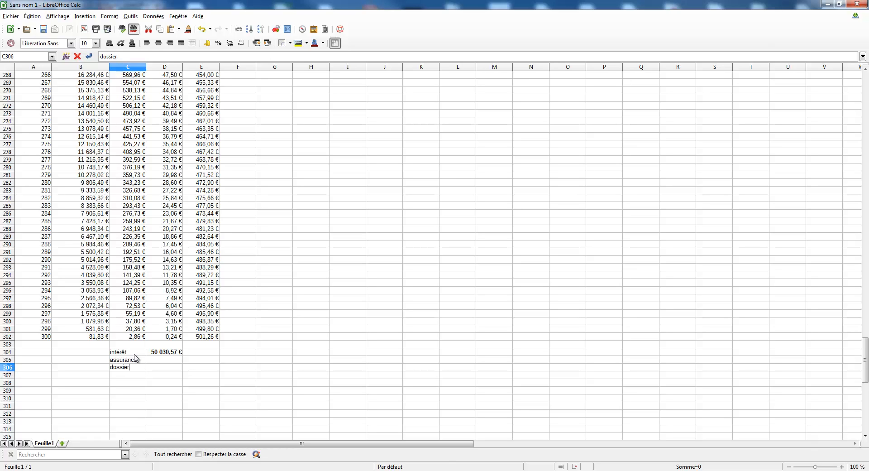
{"action": "key", "text": "Return"}
{"action": "type", "text": "garantie"}
{"action": "key", "text": "Return"}
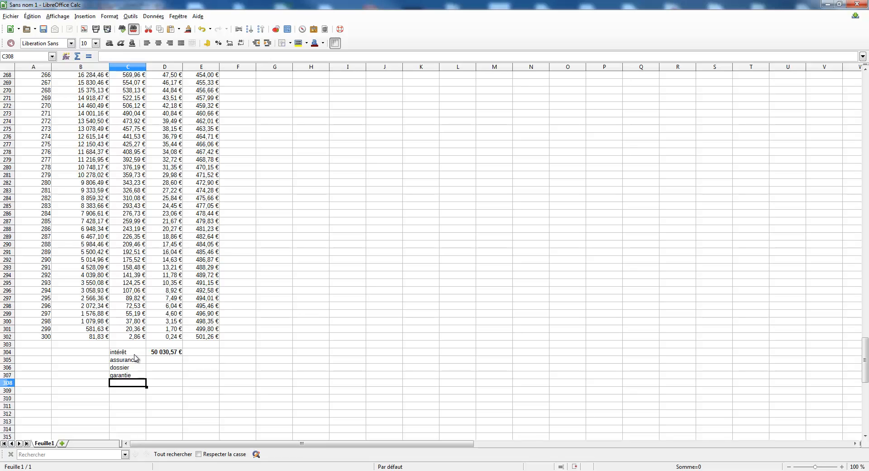
Enter the costs beside their labels: 6000 for assurance in D305, 300 for dossier in D306 and 700 for garantie in D307
{"action": "left_click", "coordinate": [186, 383]}
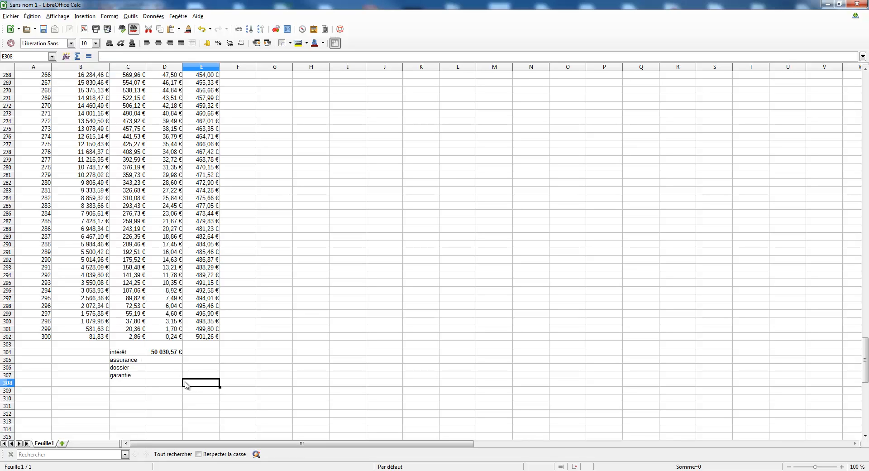
{"action": "left_click", "coordinate": [170, 358]}
{"action": "type", "text": "="}
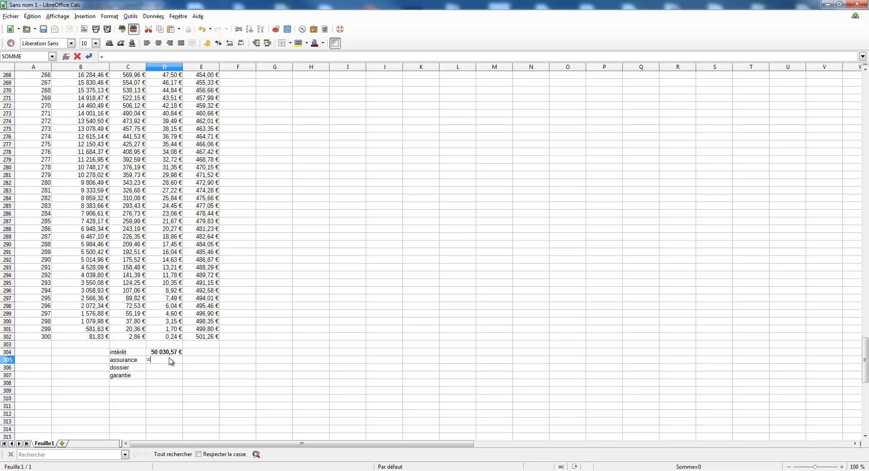
{"action": "type", "text": "20"}
{"action": "type", "text": "000"}
{"action": "key", "text": "Return"}
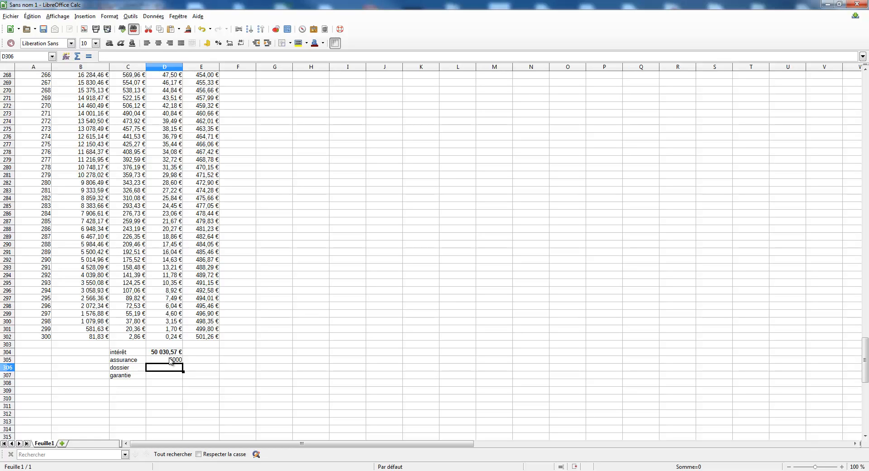
{"action": "type", "text": "300"}
{"action": "key", "text": "Return"}
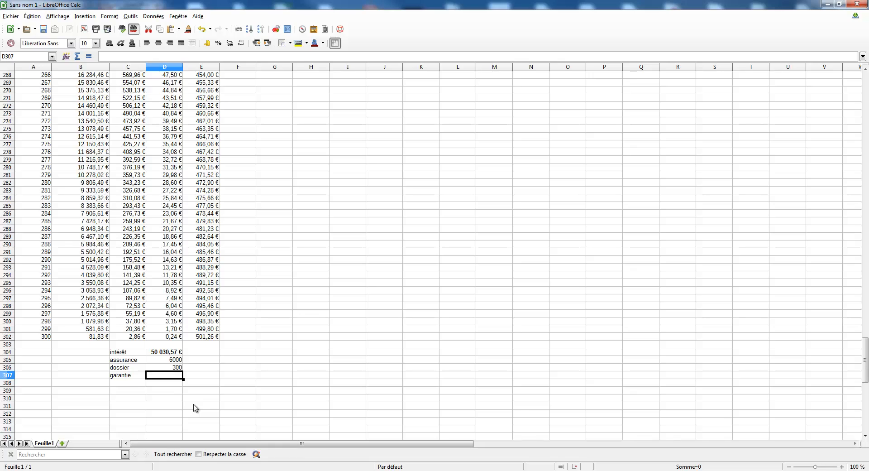
{"action": "type", "text": "700"}
{"action": "key", "text": "Return"}
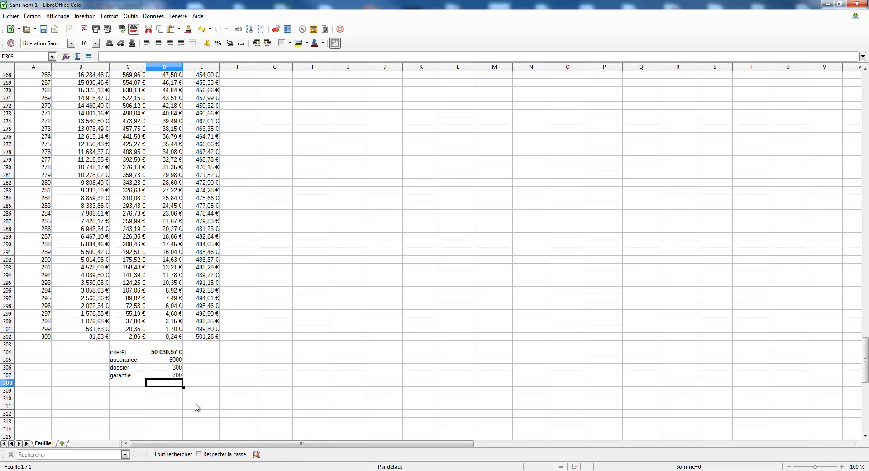
Total the four costs in D309 with the formula =D304+D305+D306+D307
{"action": "left_click", "coordinate": [179, 392]}
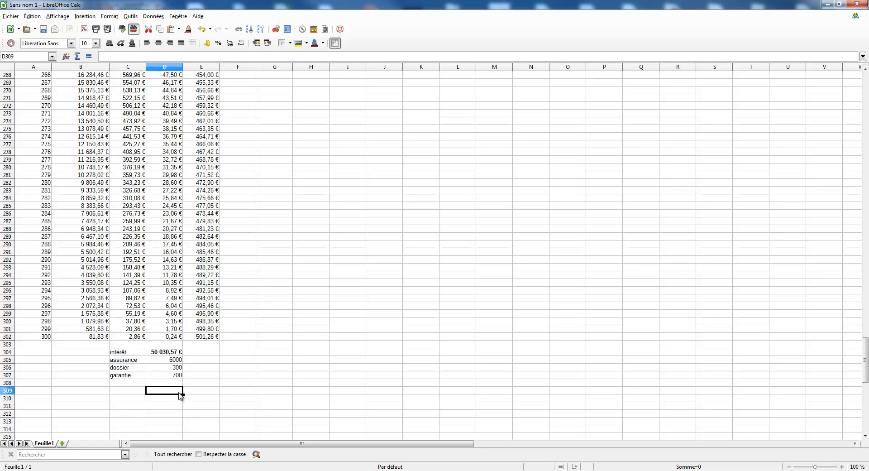
{"action": "type", "text": "="}
{"action": "left_click", "coordinate": [176, 355]}
{"action": "type", "text": "+"}
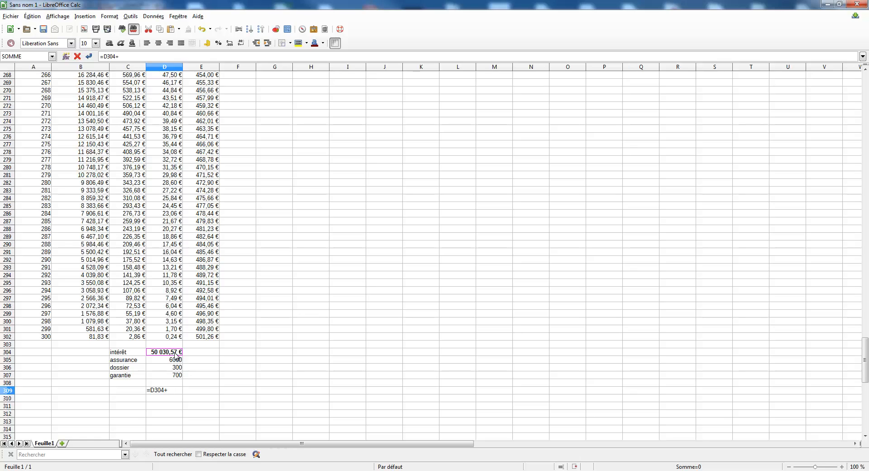
{"action": "left_click", "coordinate": [176, 359]}
{"action": "type", "text": "+"}
{"action": "key", "text": "Down"}
{"action": "type", "text": "+"}
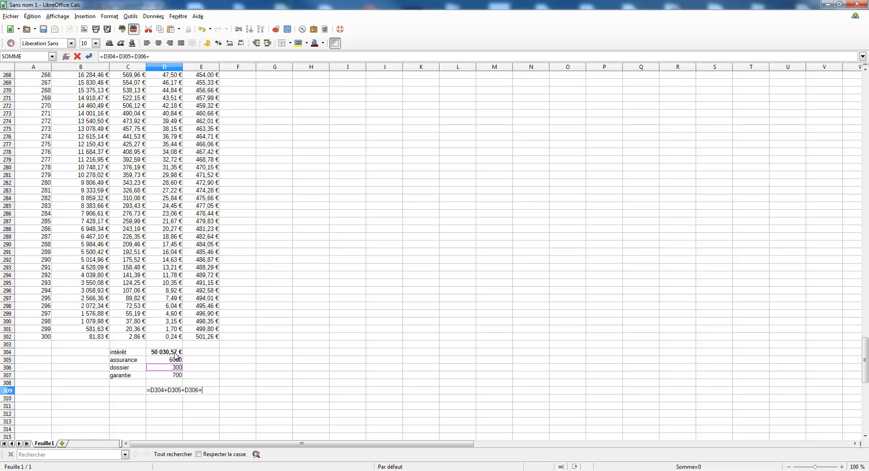
{"action": "key", "text": "Down"}
{"action": "key", "text": "Return"}
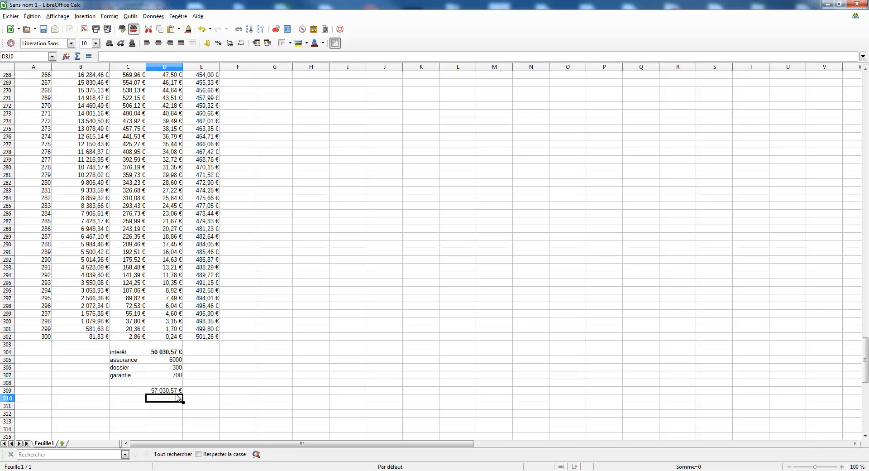
Make the overall cost total in D309 bold
{"action": "left_click", "coordinate": [174, 413]}
{"action": "left_click", "coordinate": [172, 393]}
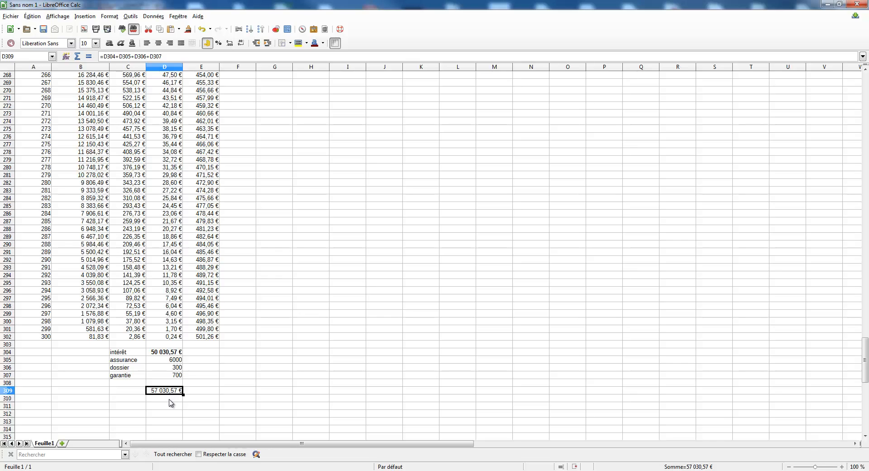
{"action": "left_click", "coordinate": [173, 400]}
{"action": "left_click", "coordinate": [172, 413]}
{"action": "left_click", "coordinate": [172, 393]}
{"action": "left_click", "coordinate": [109, 43]}
{"action": "left_click", "coordinate": [286, 391]}
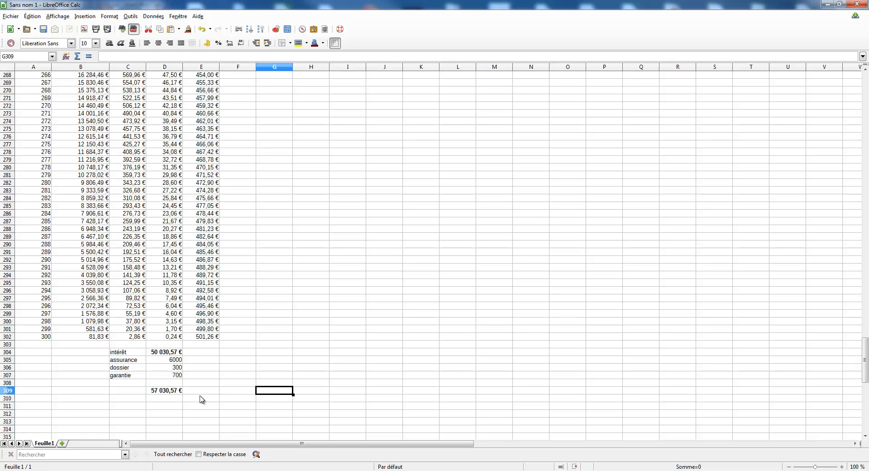
Review the overall cost total in D309 and look back through the monthly repayment rows above it
{"action": "left_click", "coordinate": [170, 391]}
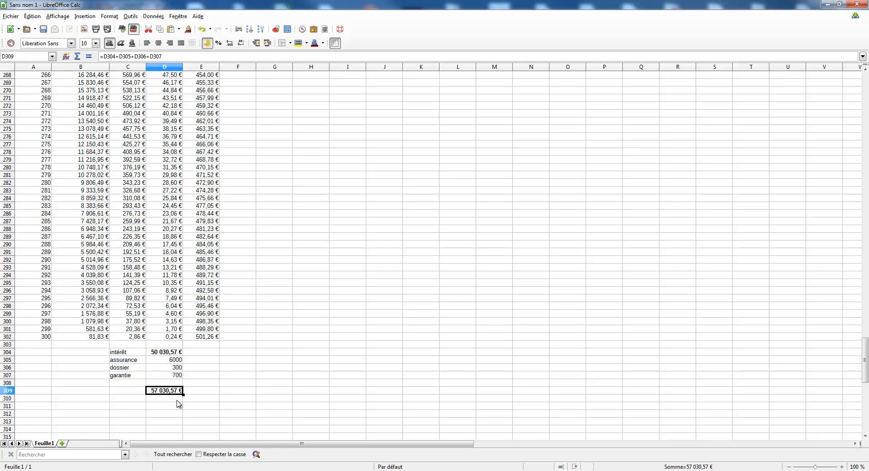
{"action": "left_click", "coordinate": [177, 399]}
{"action": "left_click", "coordinate": [177, 392]}
{"action": "scroll", "coordinate": [179, 406], "scroll_direction": "up", "scroll_amount": 20}
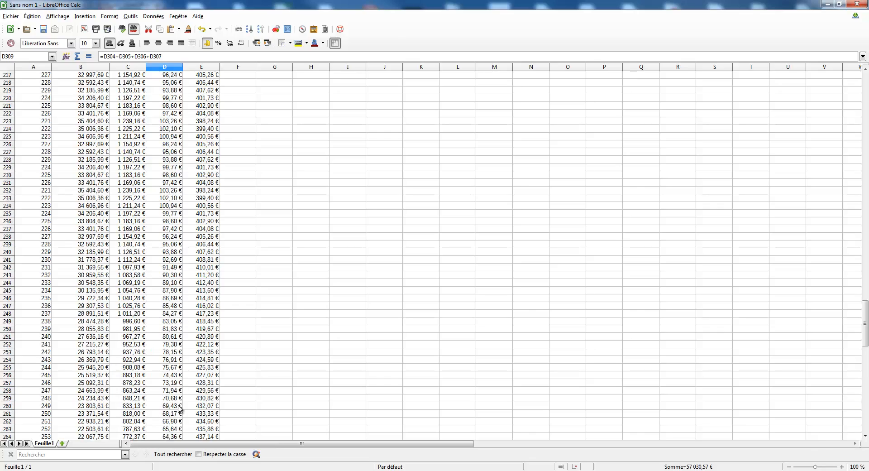
{"action": "scroll", "coordinate": [181, 410], "scroll_direction": "up", "scroll_amount": 20}
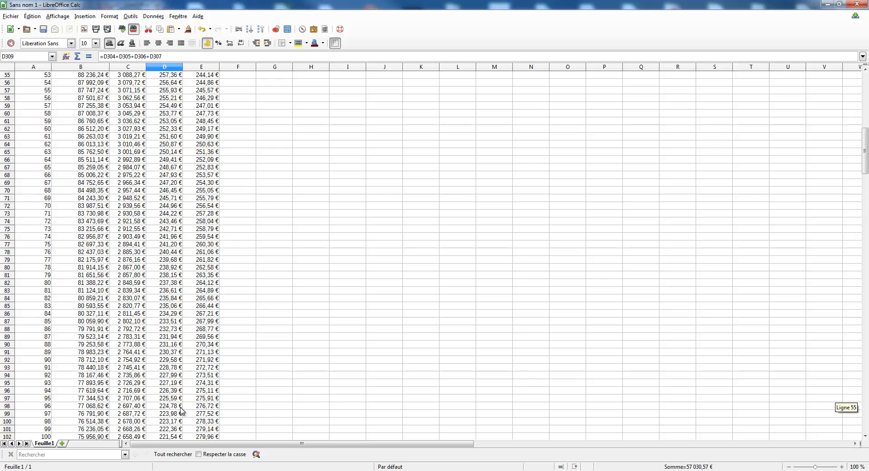
{"action": "scroll", "coordinate": [181, 410], "scroll_direction": "down", "scroll_amount": 8}
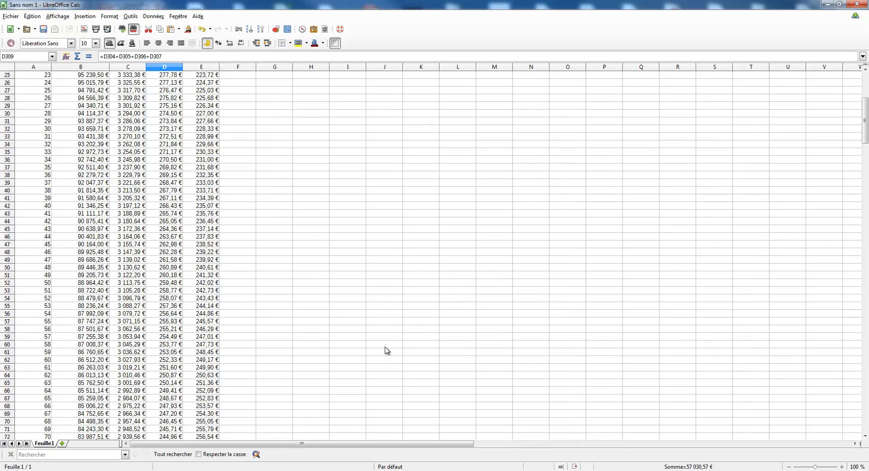